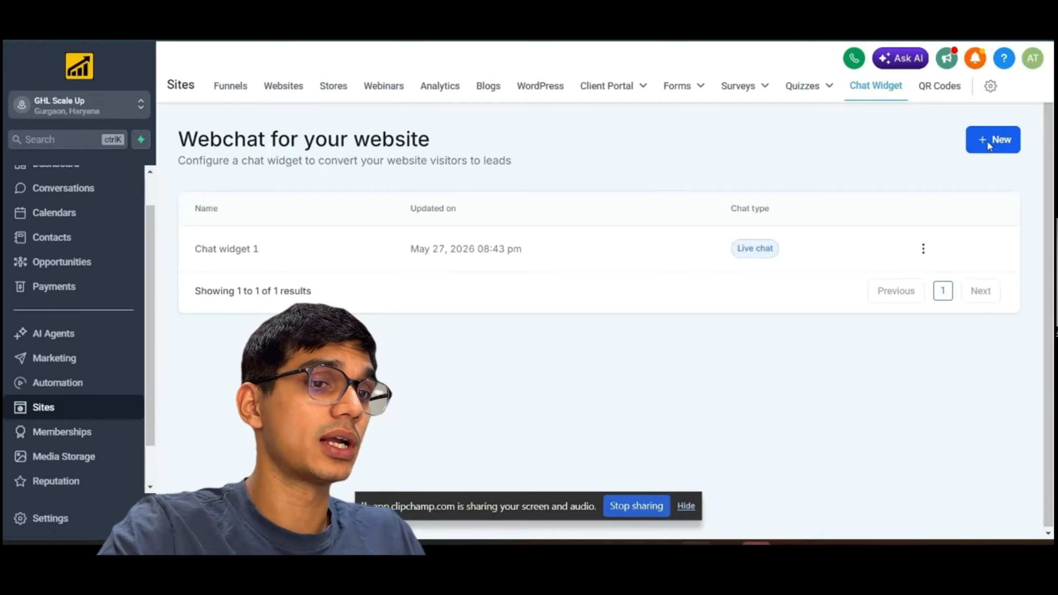
Create a new chat widget of the Live chat type.
left_click(990, 144)
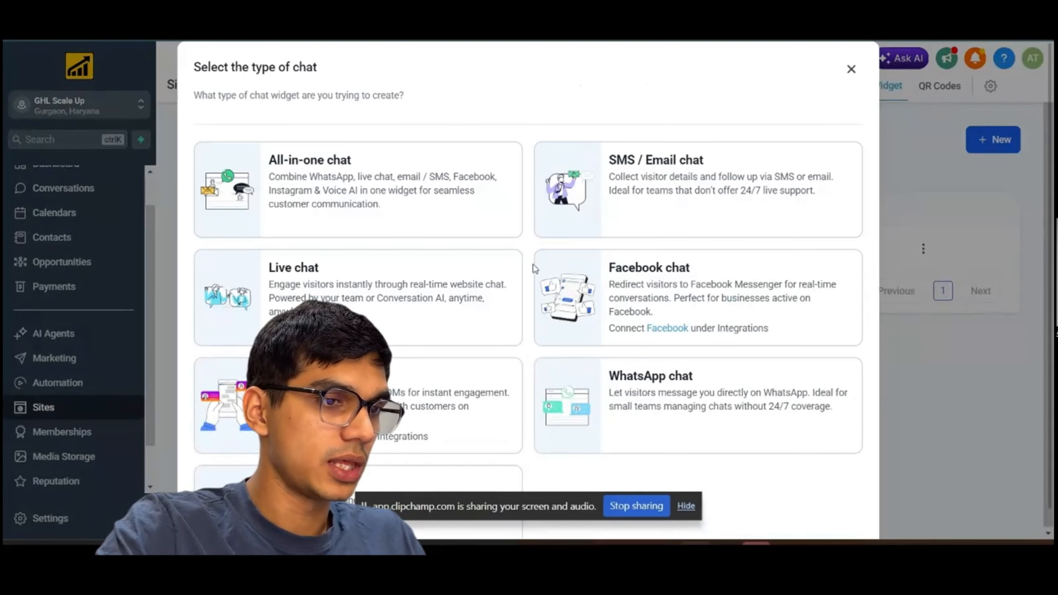
scroll(458, 229, "down", 1)
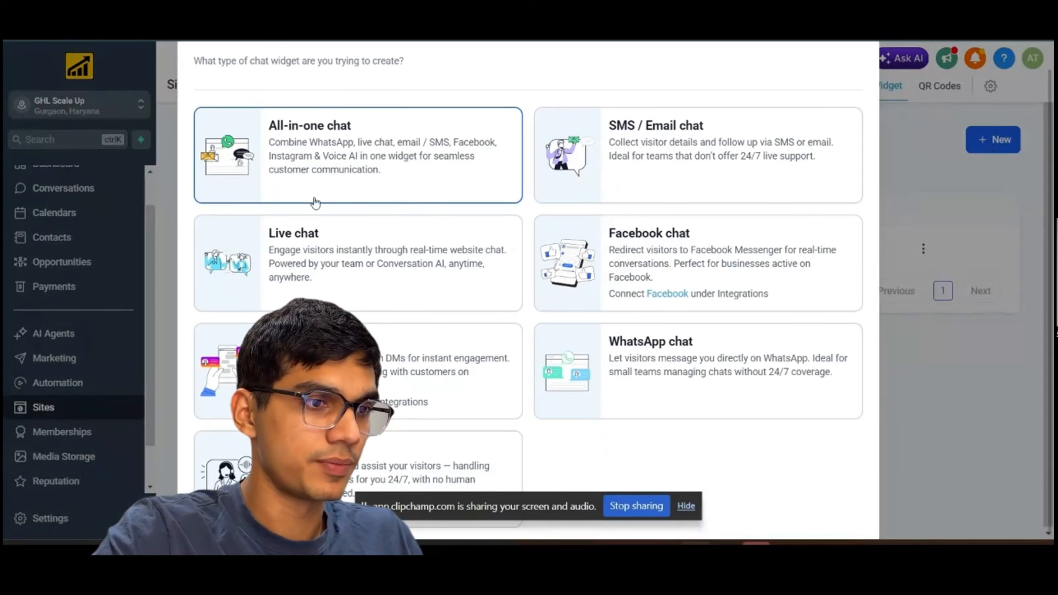
left_click(330, 250)
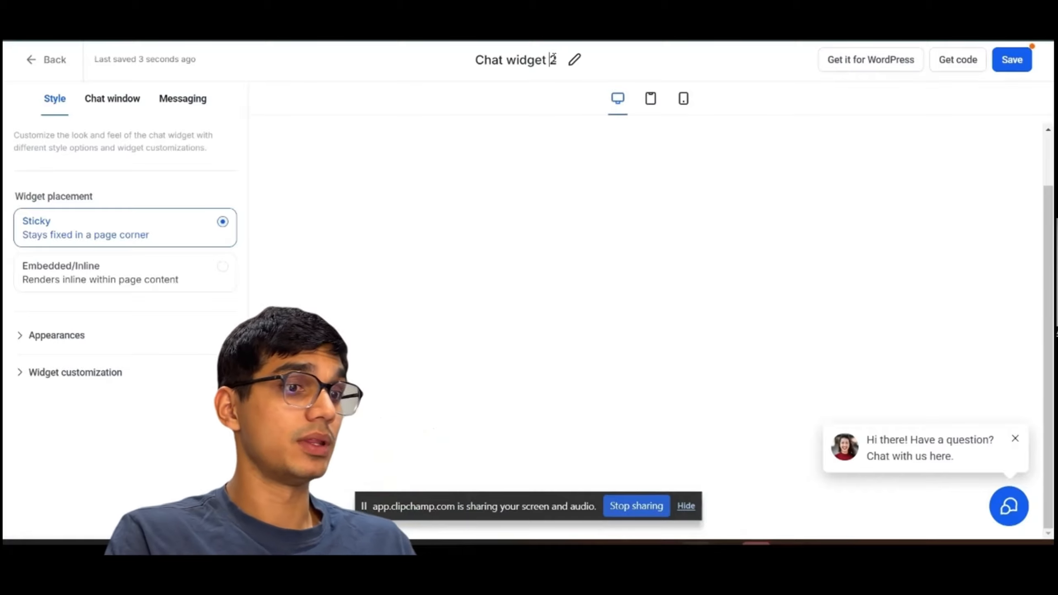
Rename the chat widget as ghl chat bot.
left_click(553, 59)
key("BackSpace")
key("BackSpace")
key("BackSpace")
key("BackSpace")
key("BackSpace")
key("BackSpace")
key("BackSpace")
key("BackSpace")
key("BackSpace")
key("BackSpace")
key("BackSpace")
key("BackSpace")
key("BackSpace")
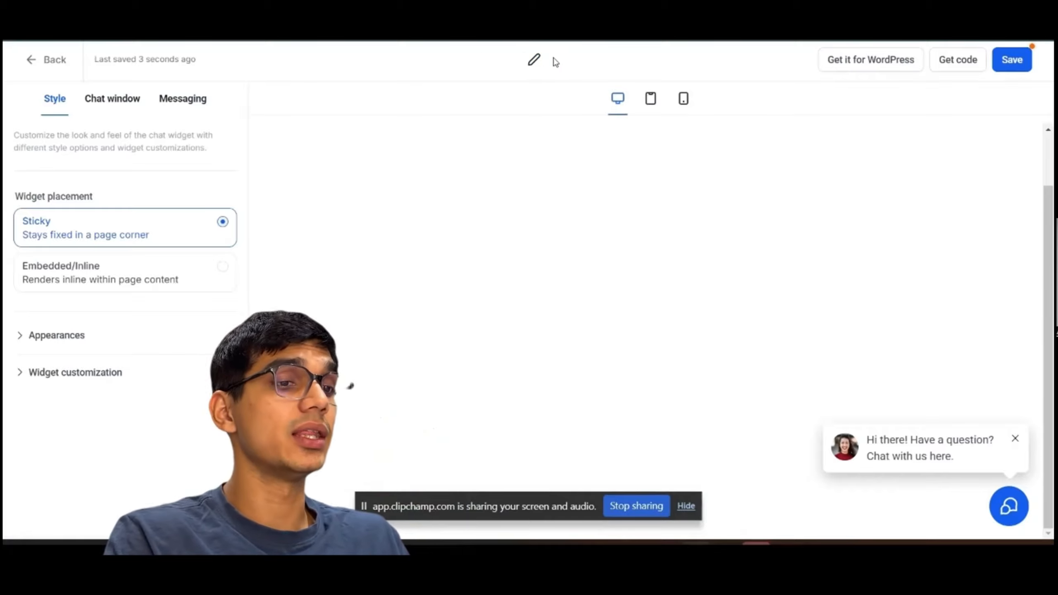
type("GoC")
key("BackSpace")
key("BackSpace")
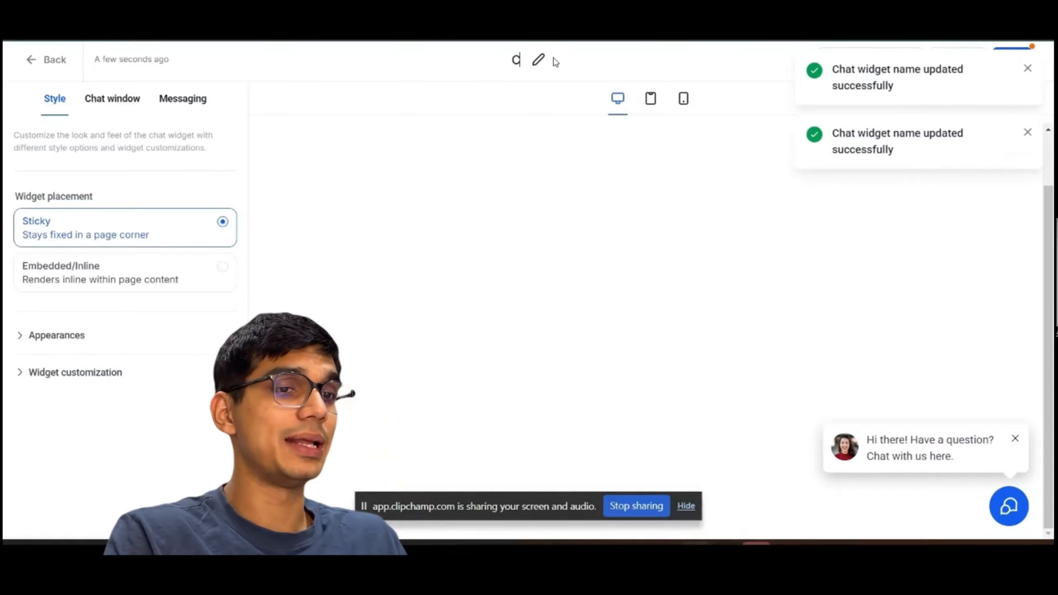
key("BackSpace")
type("ghl")
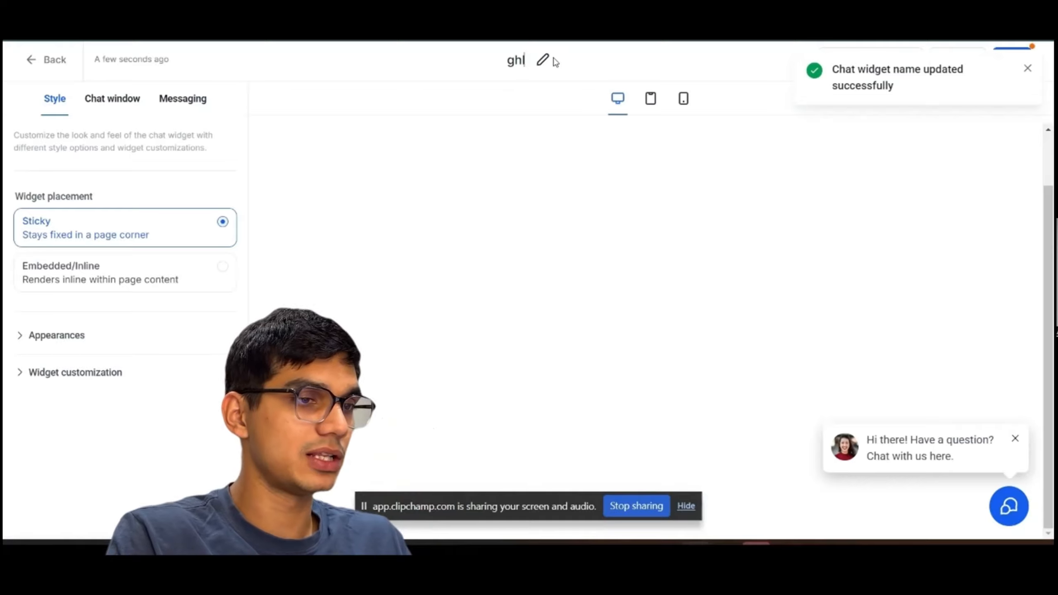
type(" chat")
type("bot")
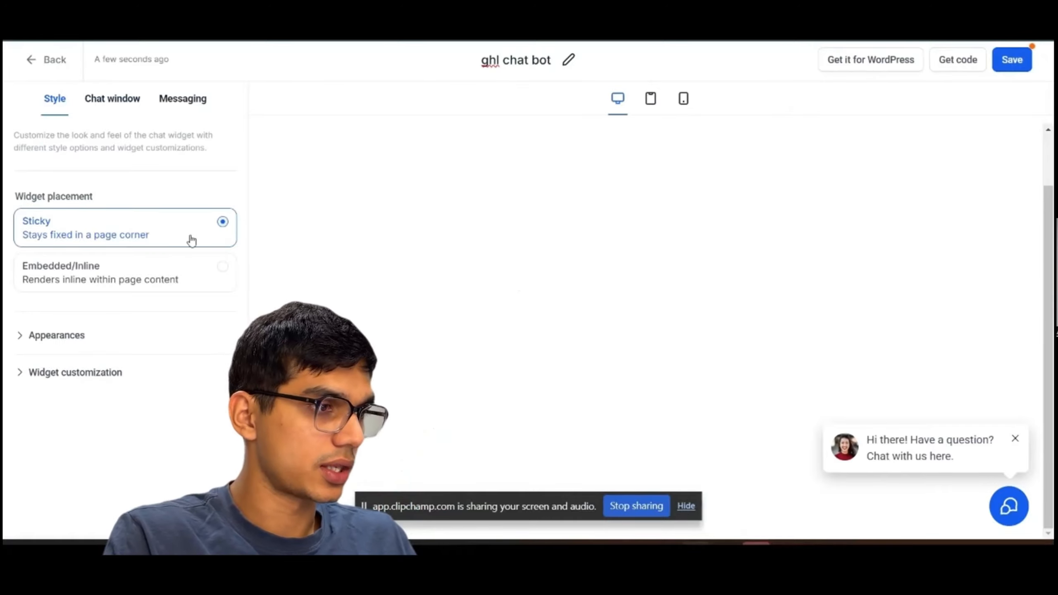
left_click(167, 284)
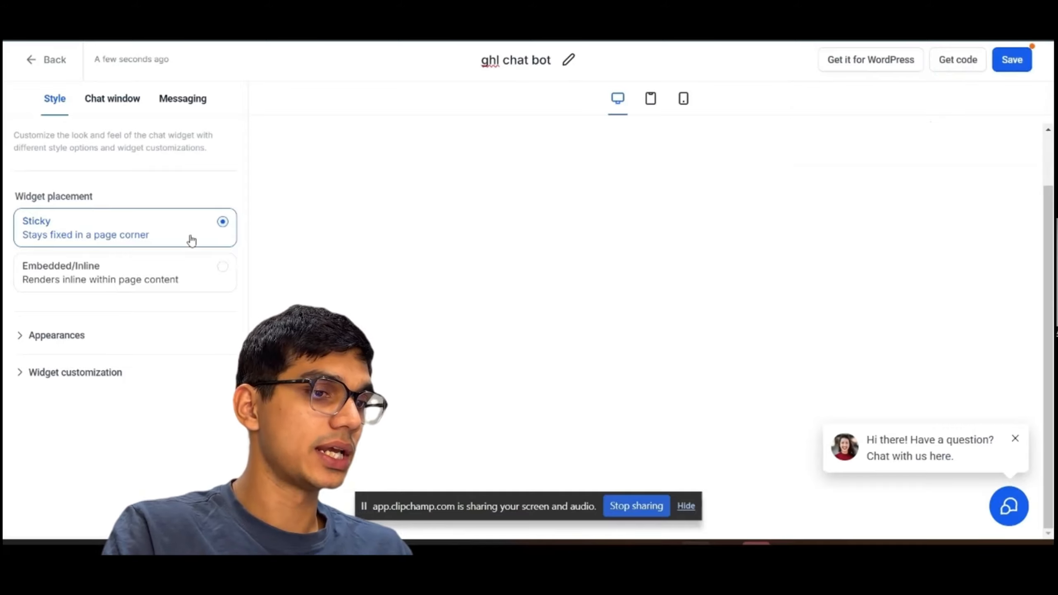
left_click(167, 284)
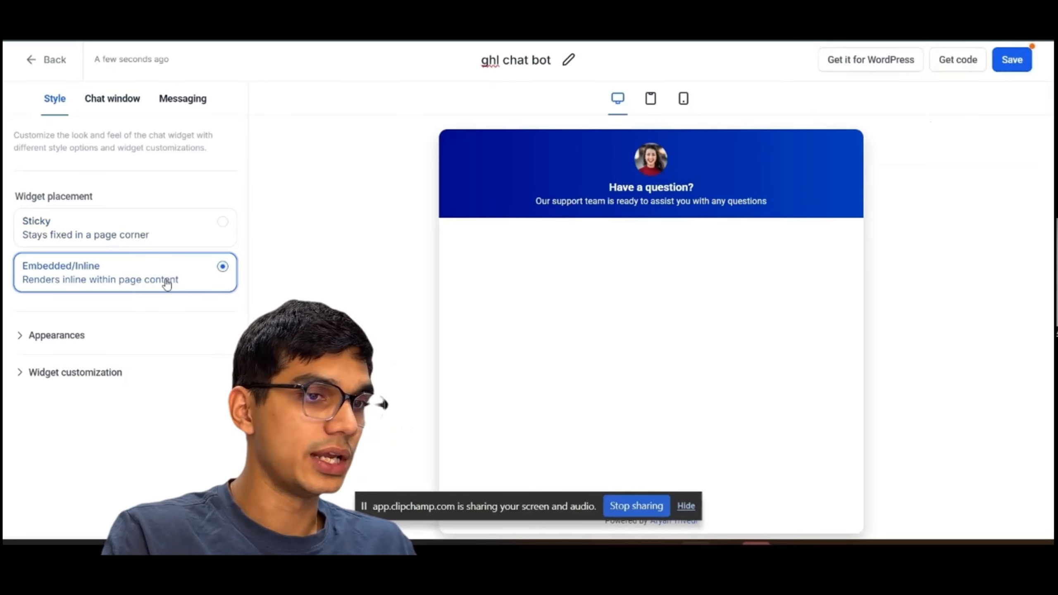
left_click(214, 229)
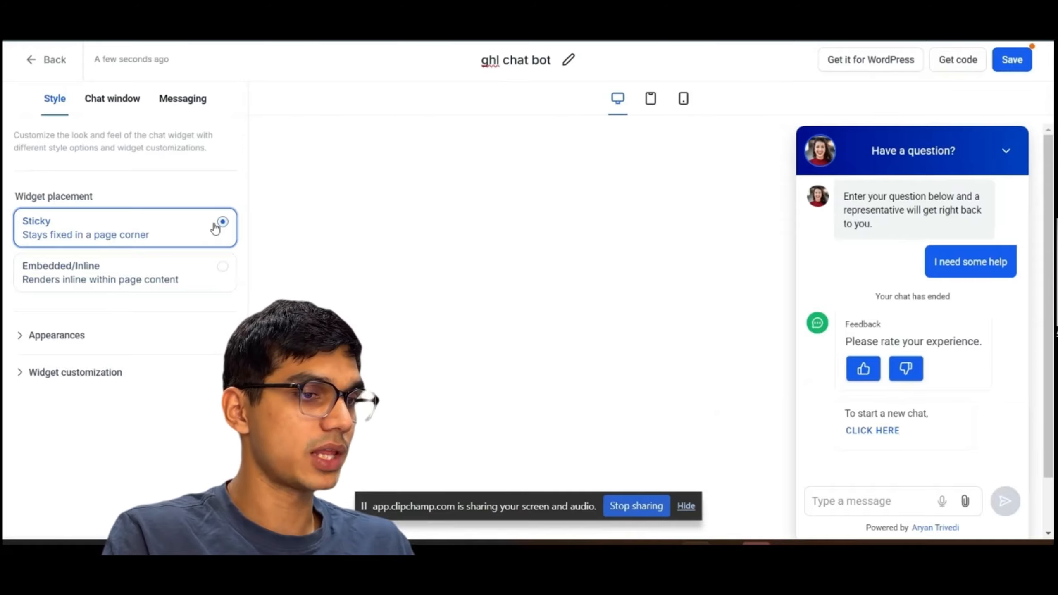
Expand the Appearances settings and minimize the chat window in the preview.
left_click(45, 338)
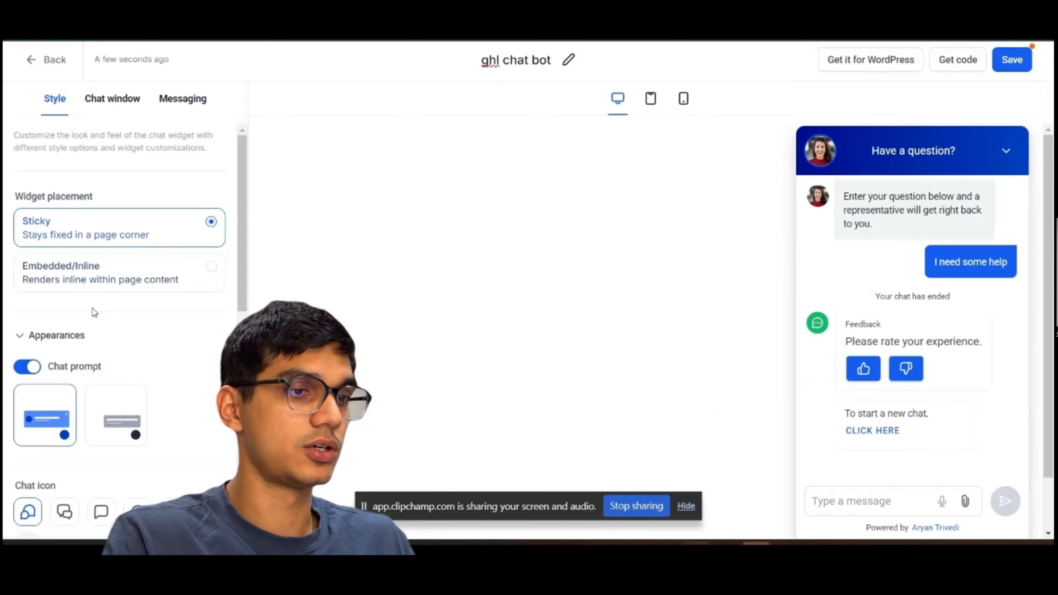
scroll(95, 312, "down", 1)
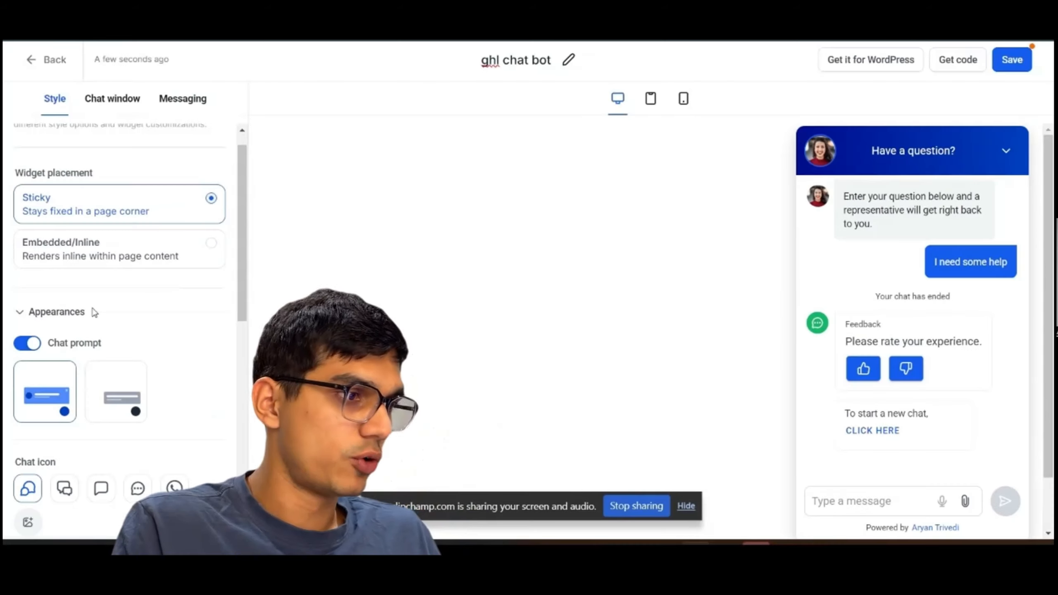
scroll(95, 312, "down", 3)
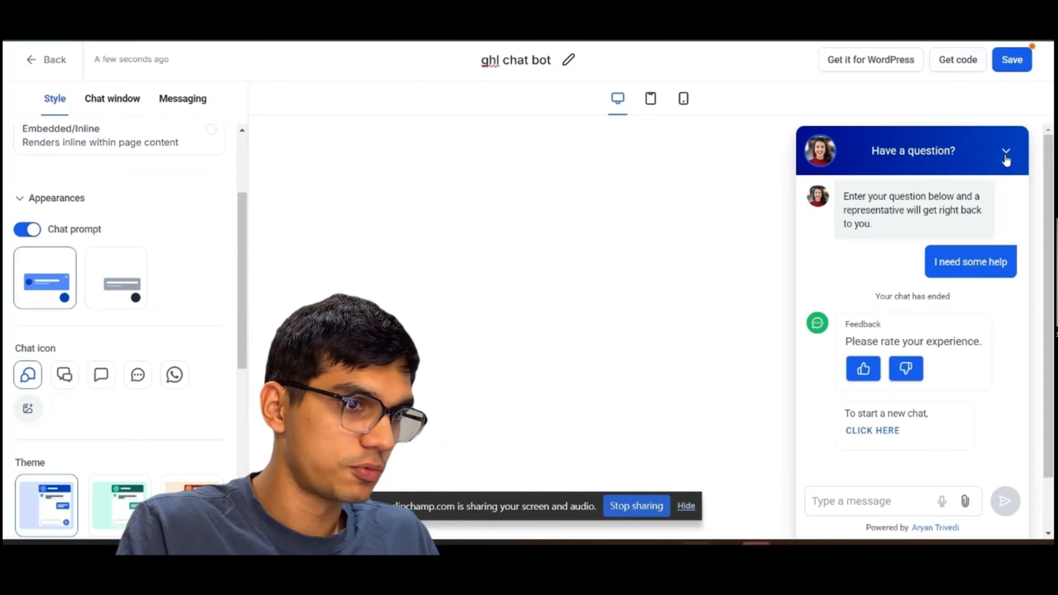
left_click(1005, 154)
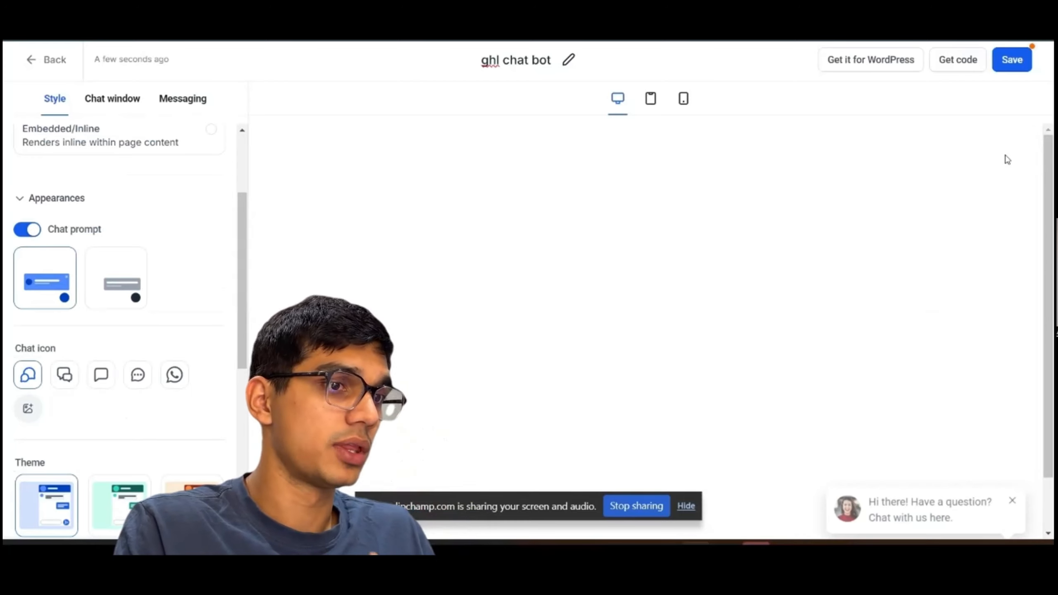
left_click(28, 229)
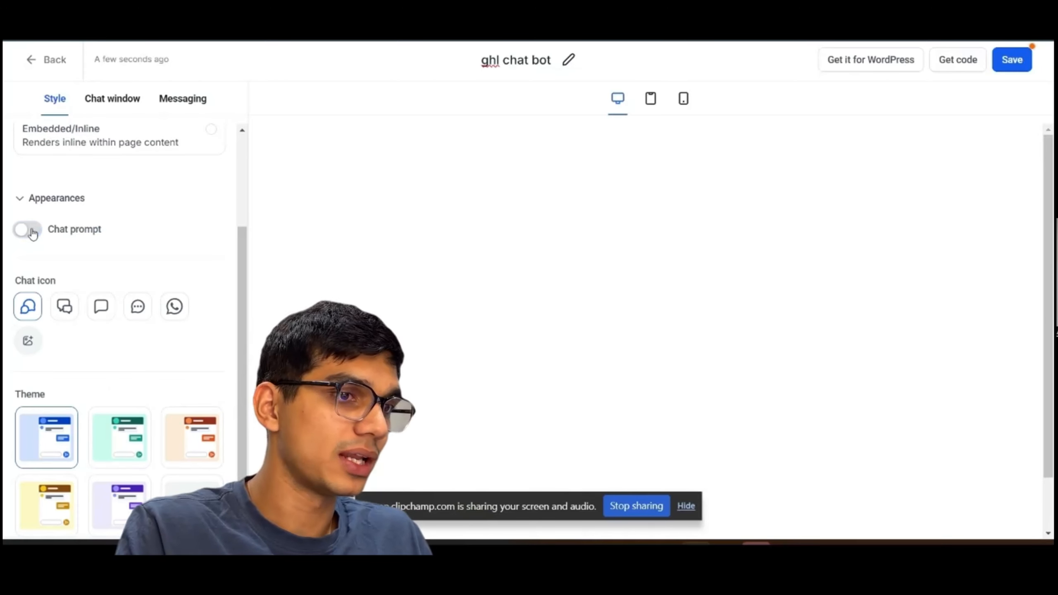
left_click(27, 230)
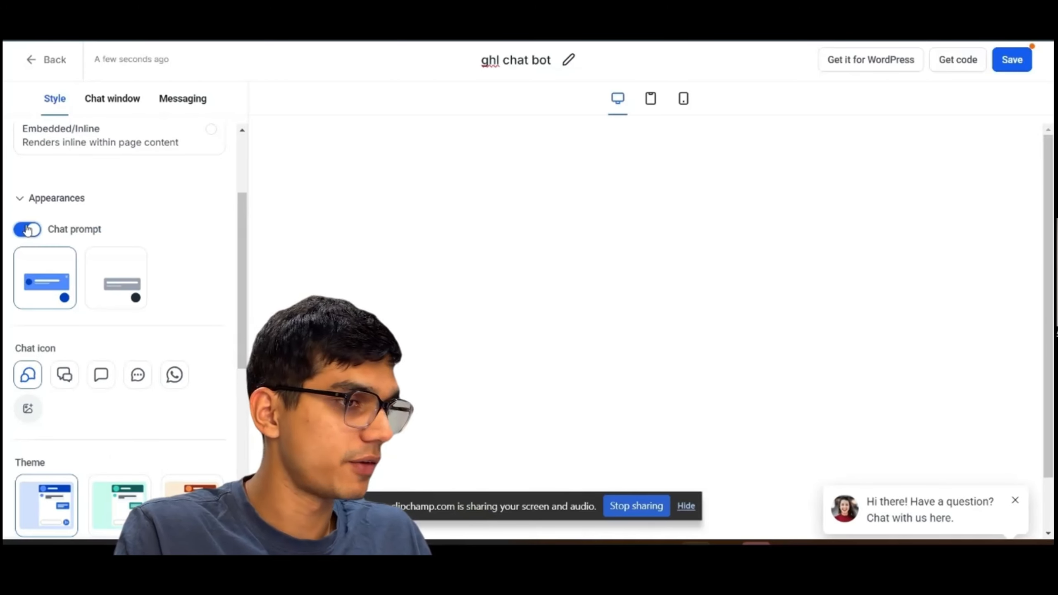
scroll(122, 287, "down", 3)
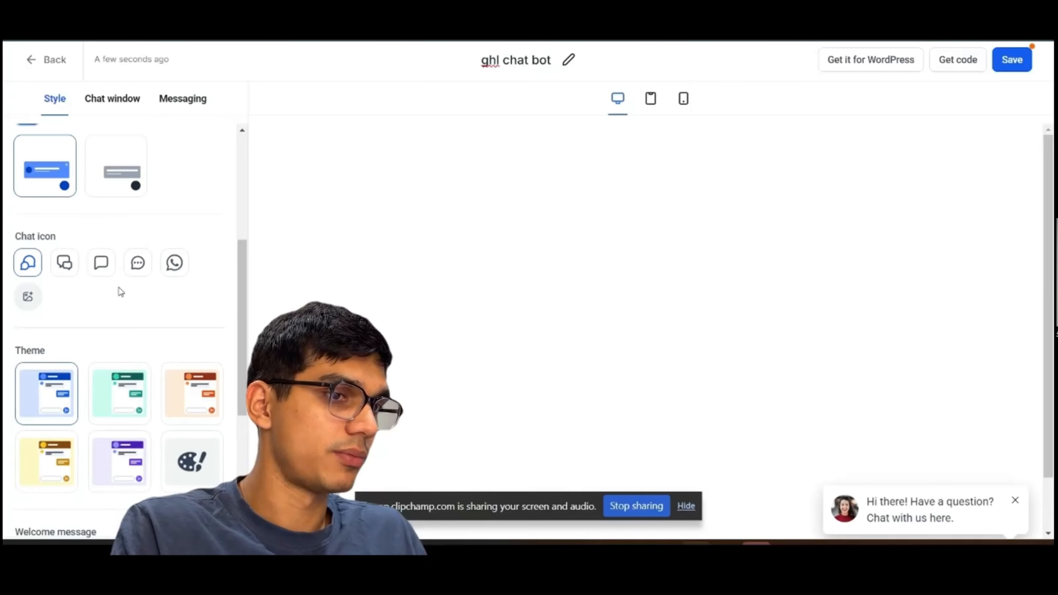
left_click(66, 265)
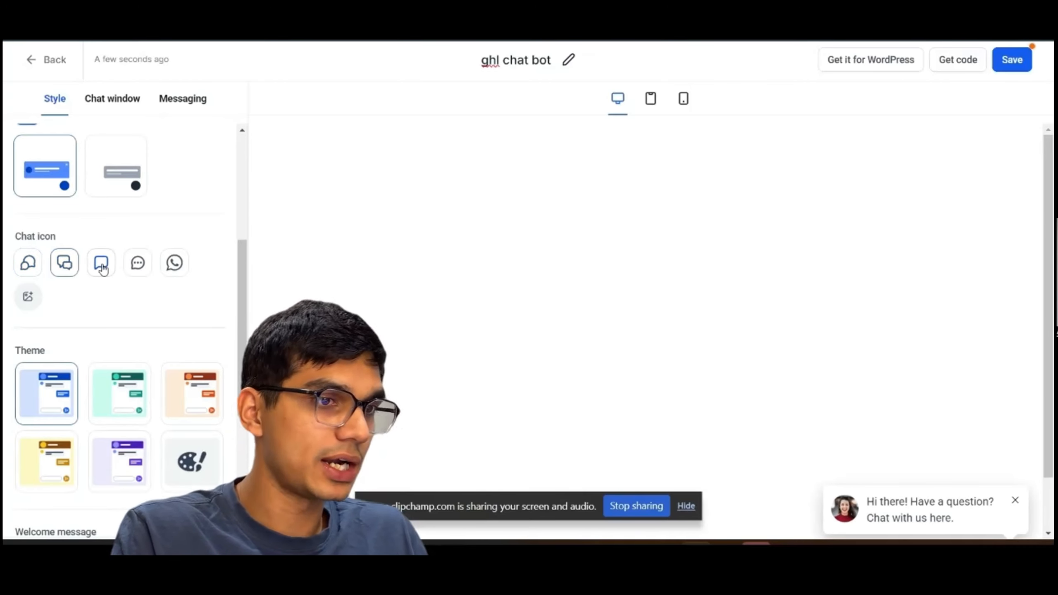
left_click(103, 269)
left_click(29, 264)
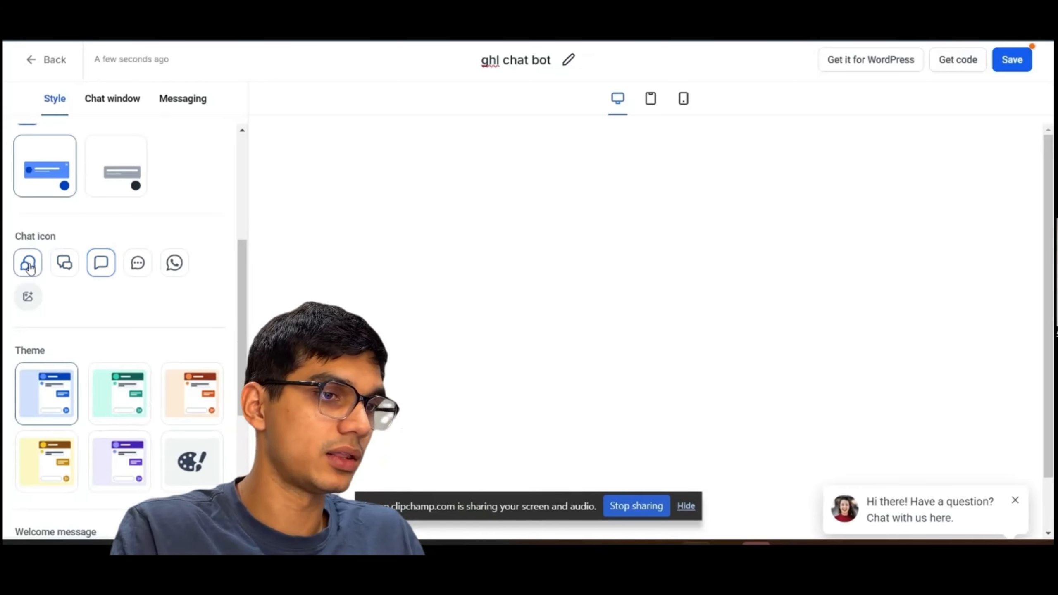
Select the custom color theme for the widget.
scroll(30, 266, "down", 3)
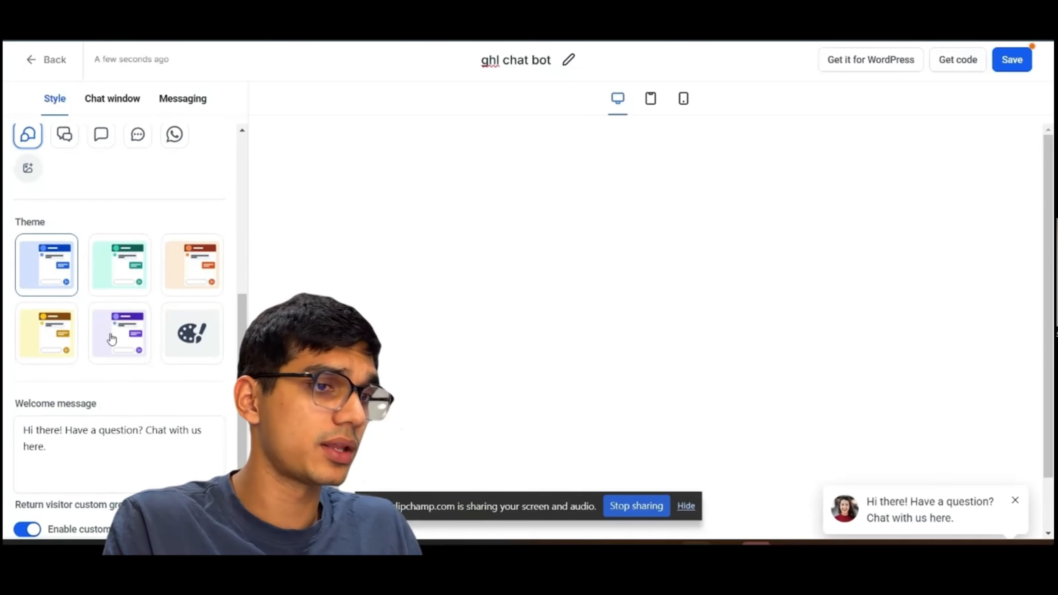
scroll(236, 314, "down", 1)
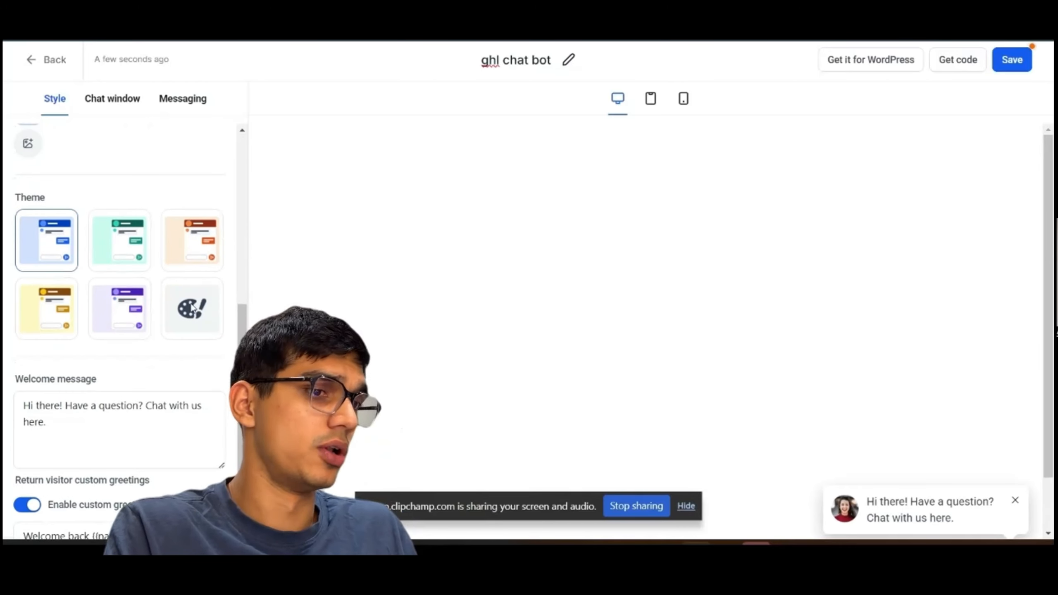
left_click(193, 316)
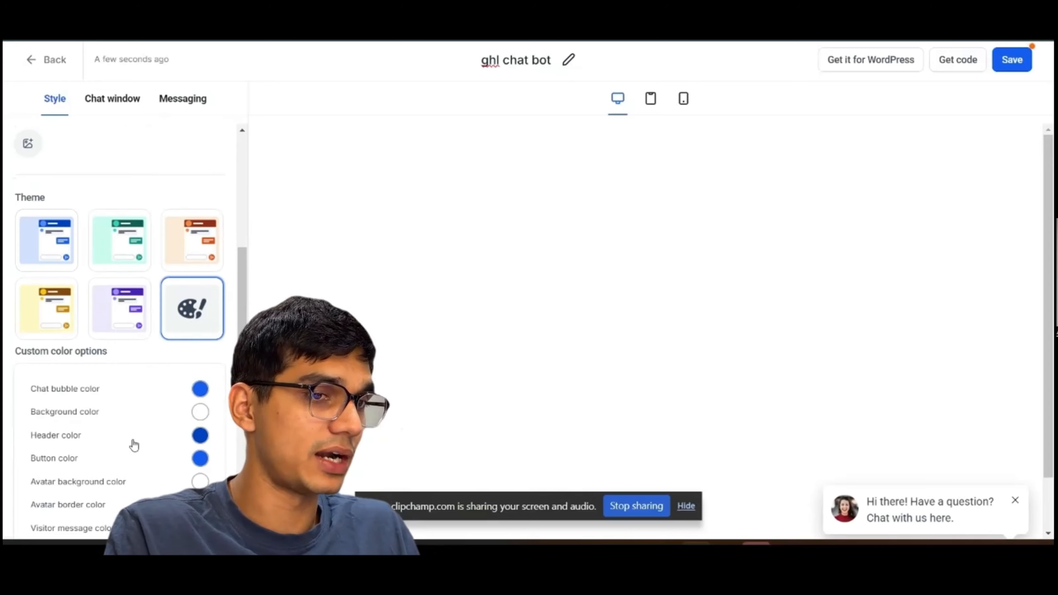
scroll(133, 444, "down", 3)
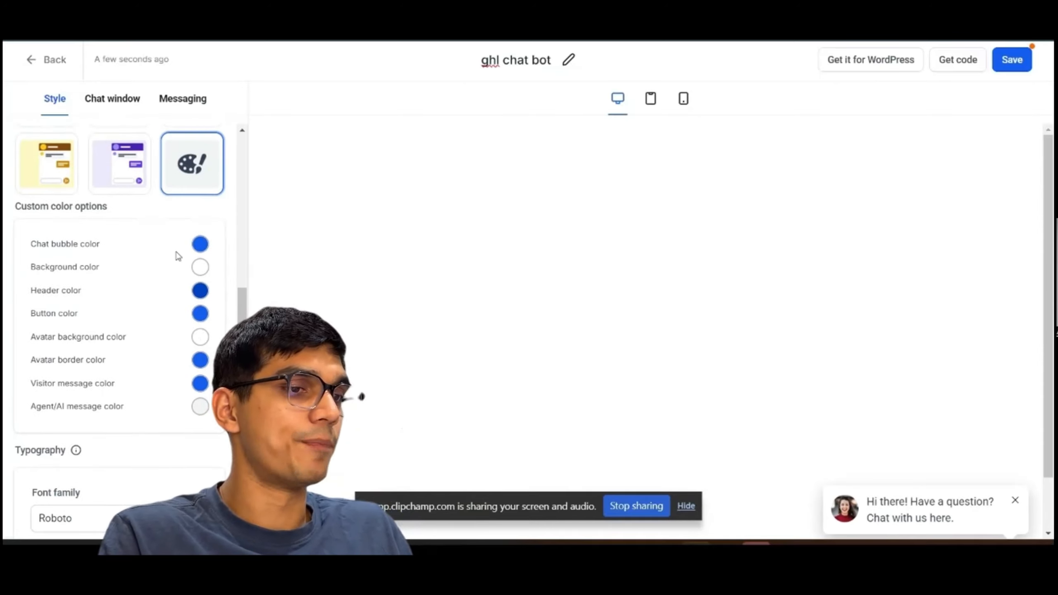
scroll(178, 255, "up", 2)
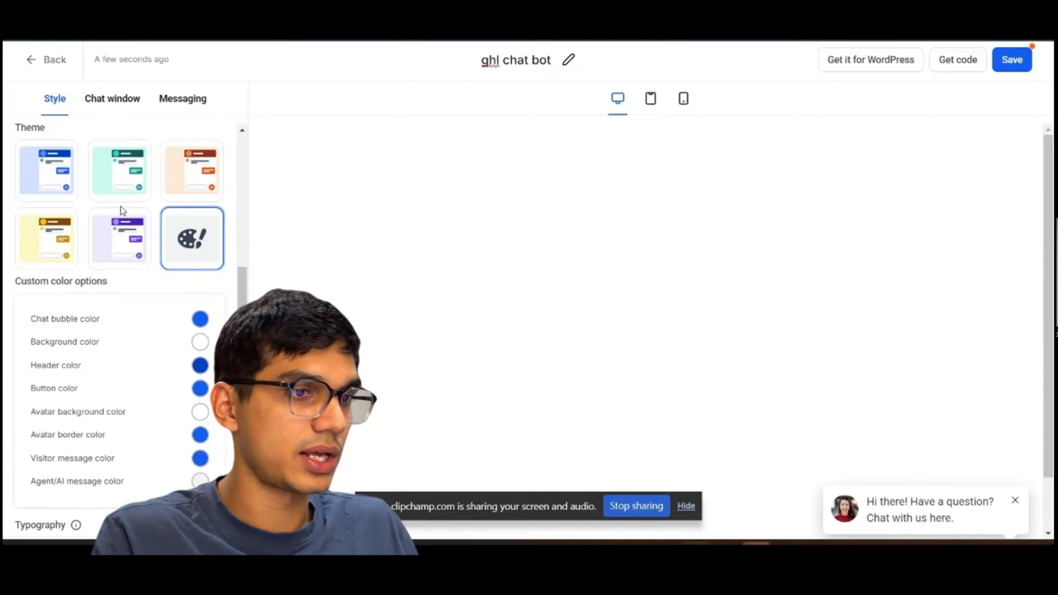
scroll(123, 211, "up", 2)
left_click(63, 245)
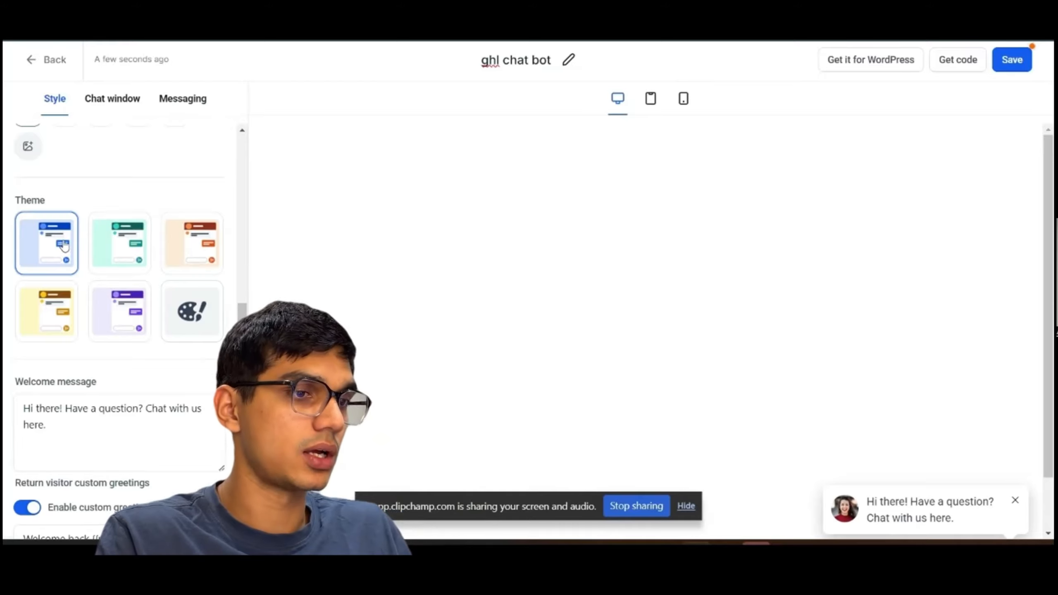
left_click(207, 312)
Set the widget's font family to Poppins.
scroll(167, 292, "down", 3)
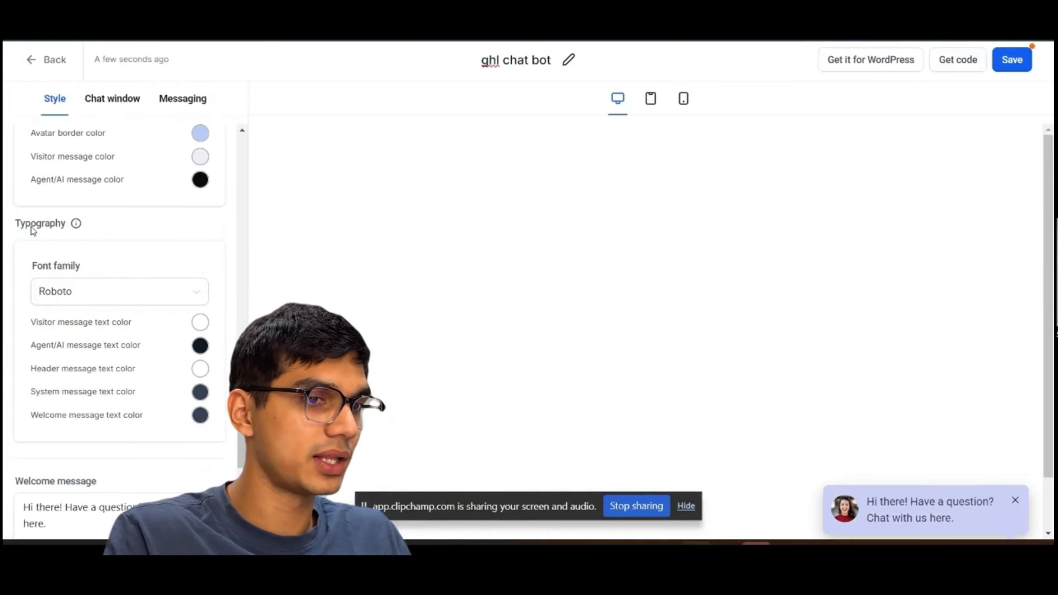
left_click(88, 300)
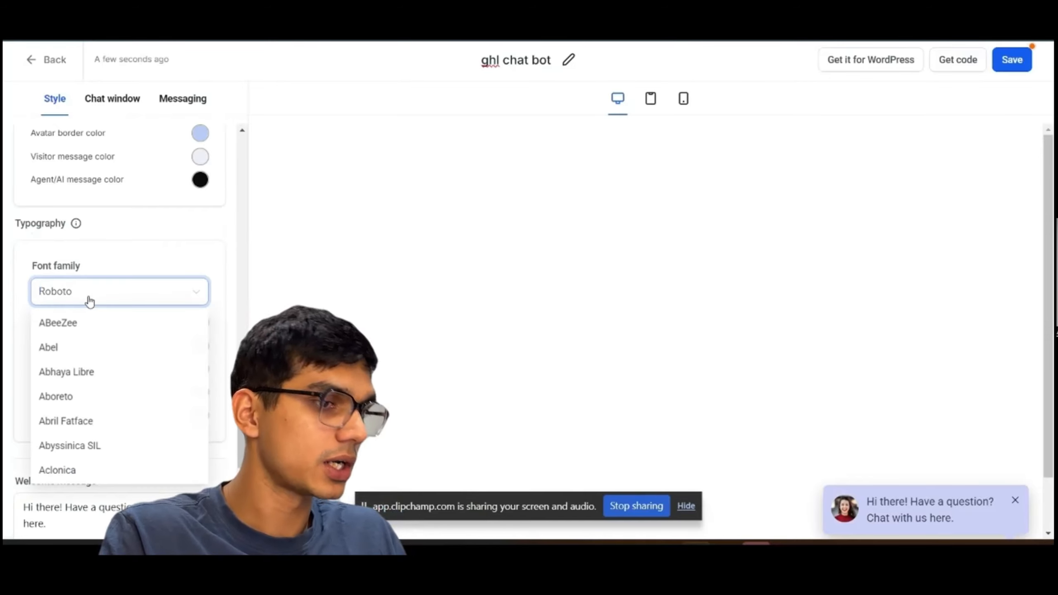
type("po")
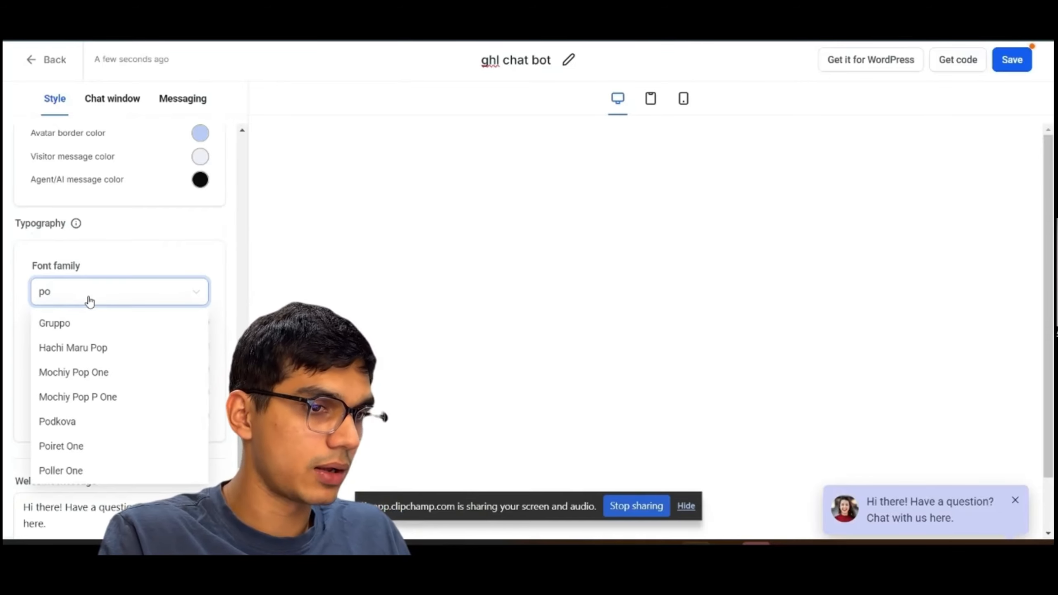
type("pins")
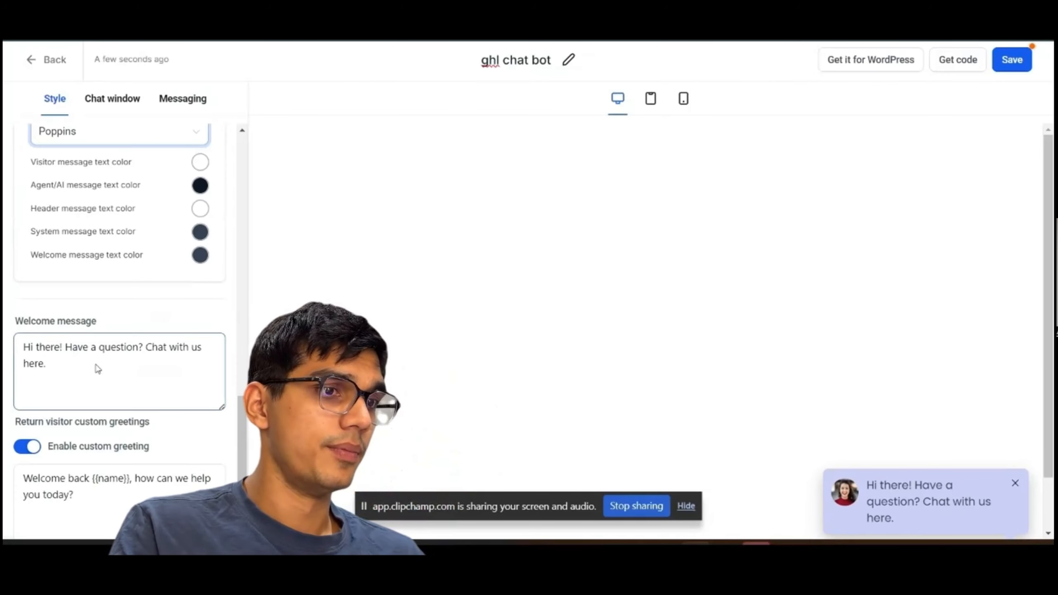
Review the welcome message and the return visitor custom greeting settings.
left_click(59, 363)
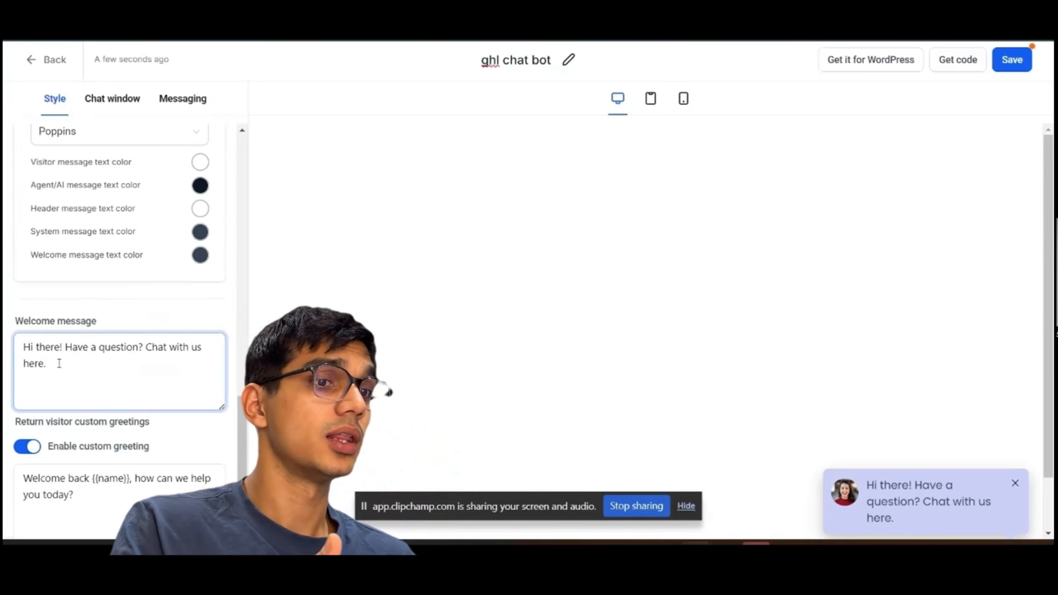
scroll(59, 364, "down", 1)
scroll(42, 425, "down", 2)
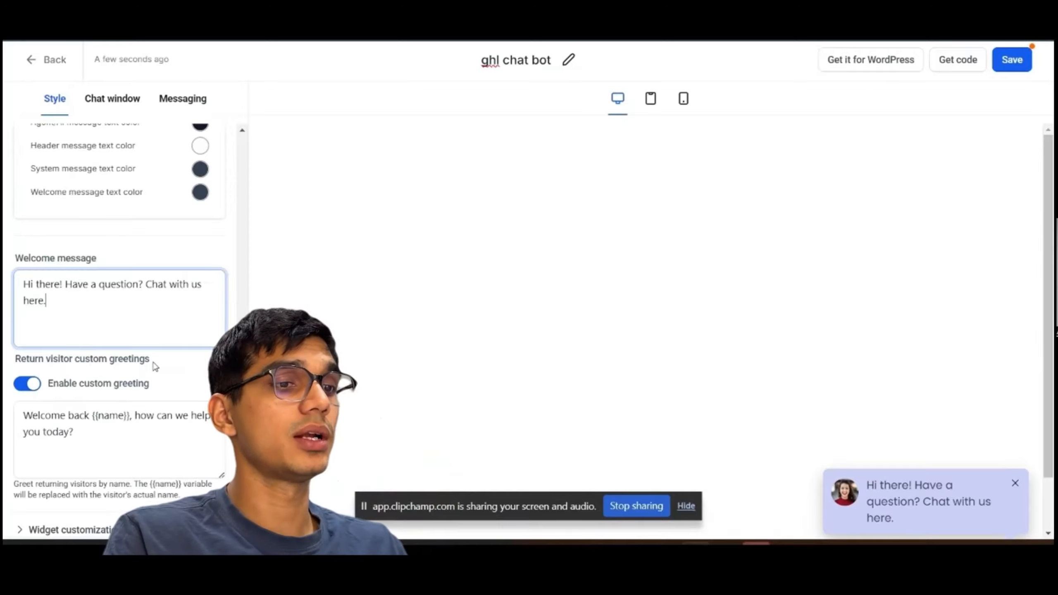
left_click(98, 430)
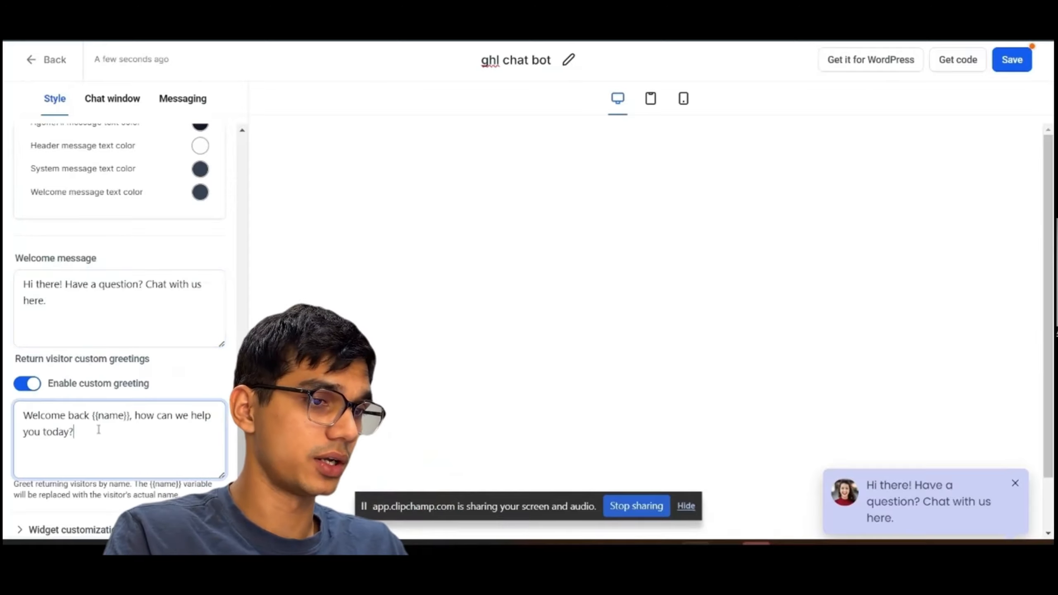
left_click(33, 382)
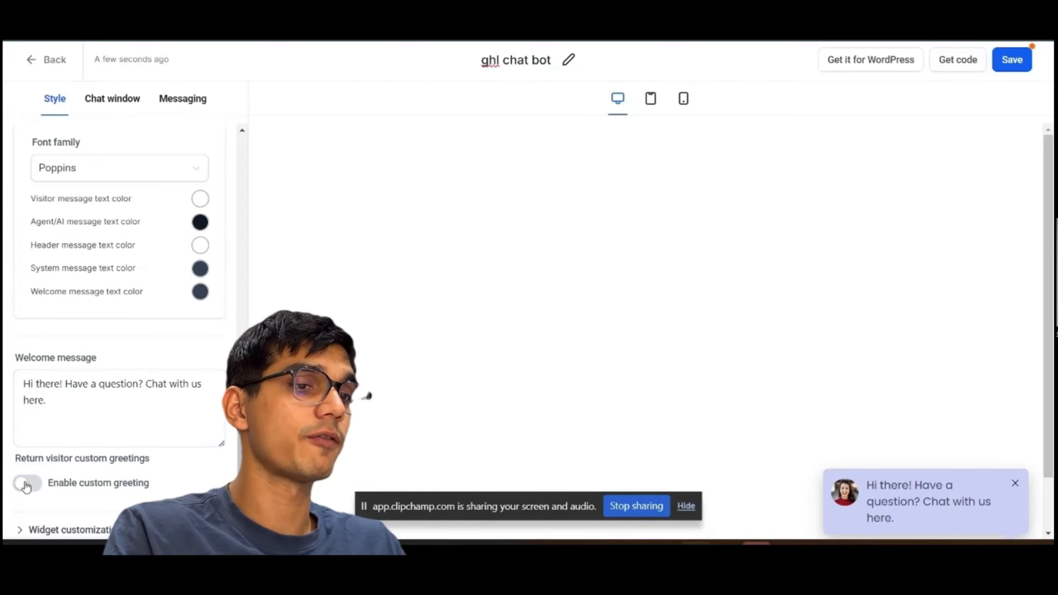
left_click(25, 485)
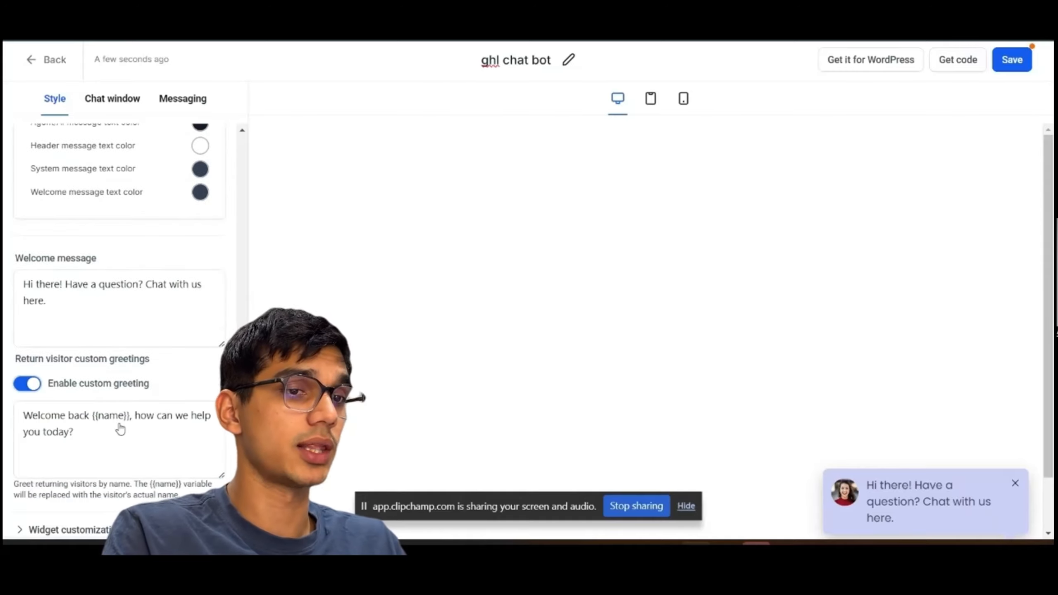
Expand Widget customization and set the widget position to the top-left corner.
left_click(20, 530)
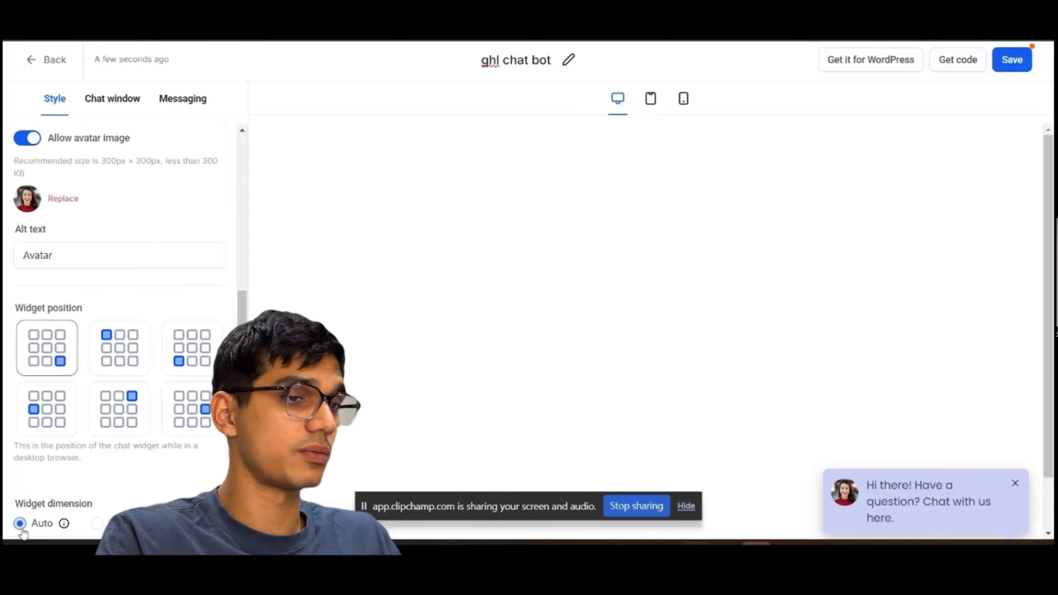
left_click(115, 345)
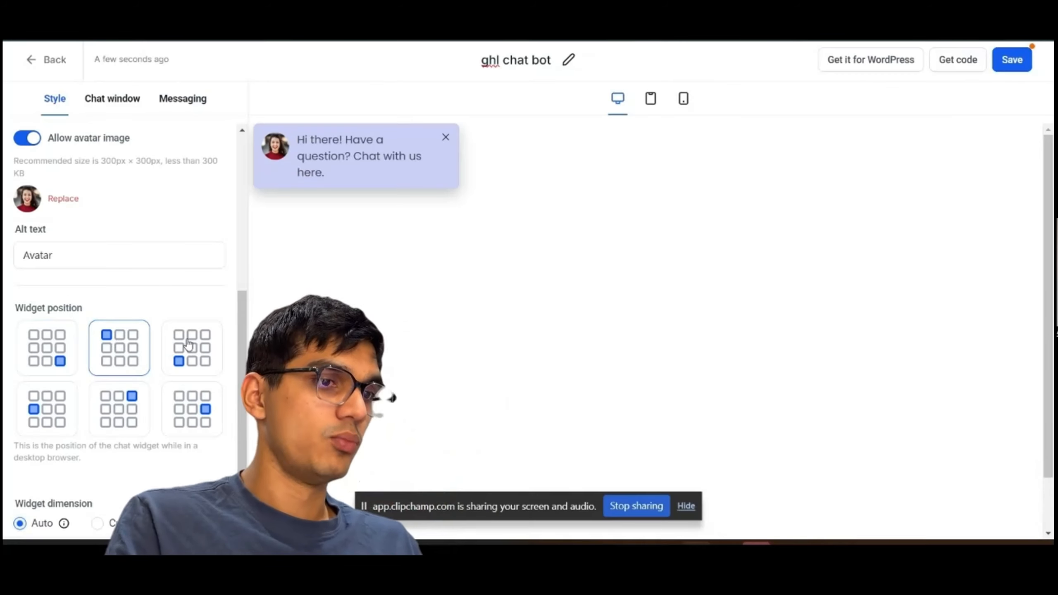
Set the widget position to the bottom-right corner.
left_click(190, 347)
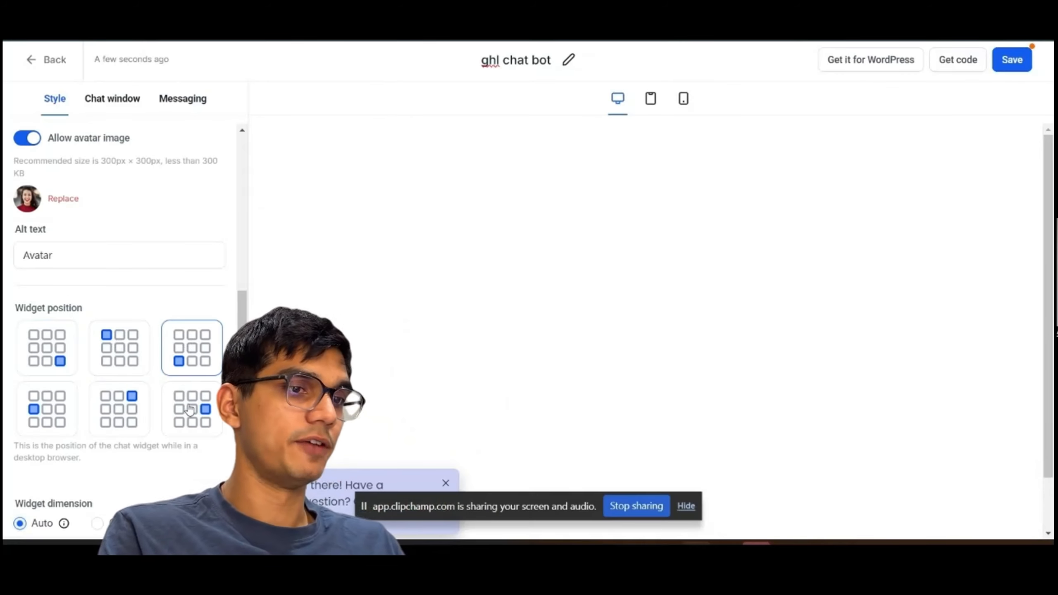
left_click(190, 410)
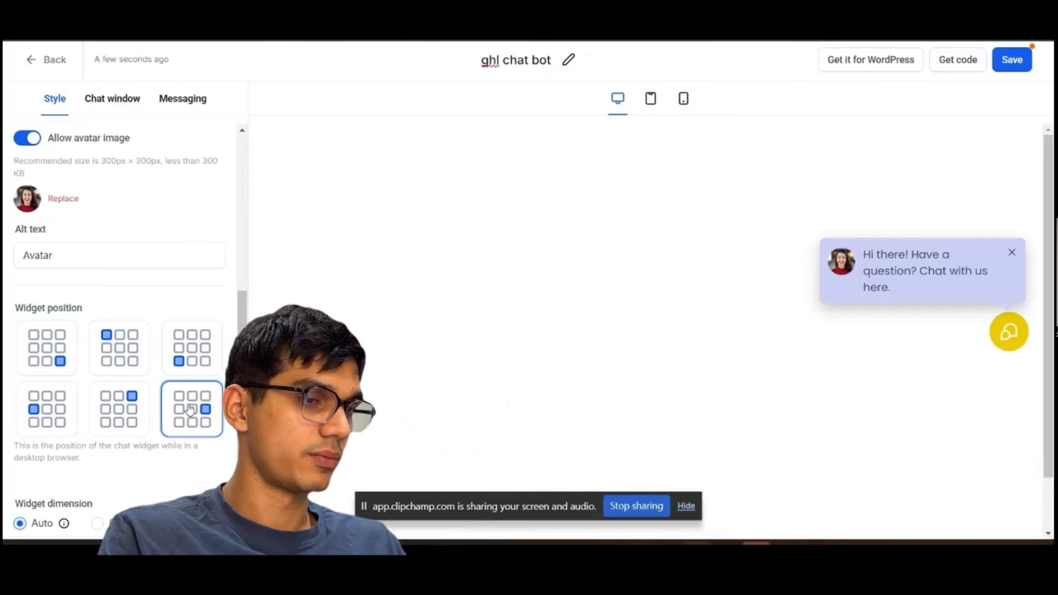
left_click(102, 405)
left_click(60, 352)
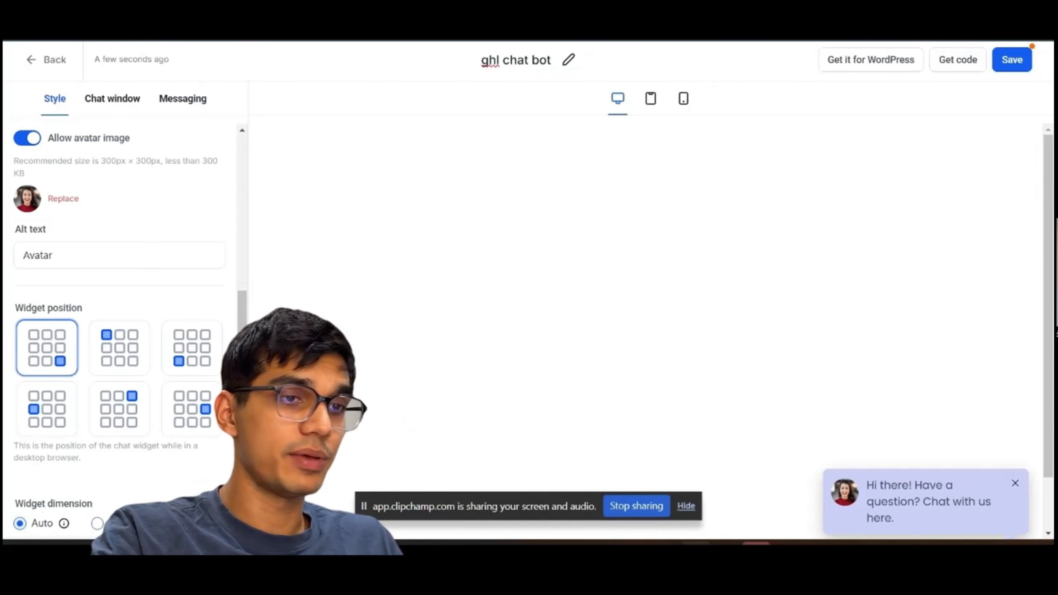
left_click(97, 523)
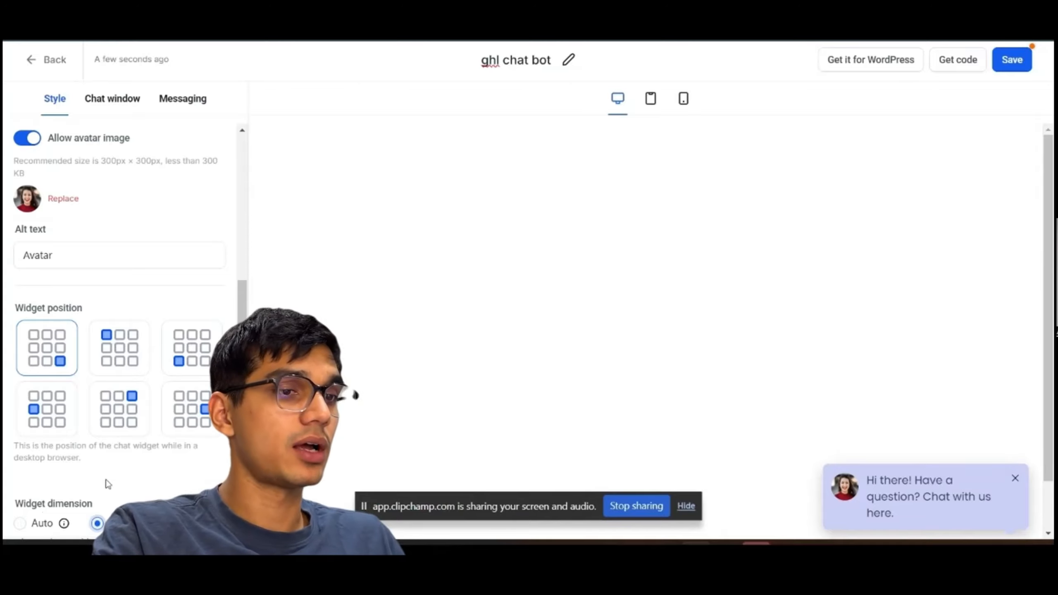
scroll(108, 484, "down", 1)
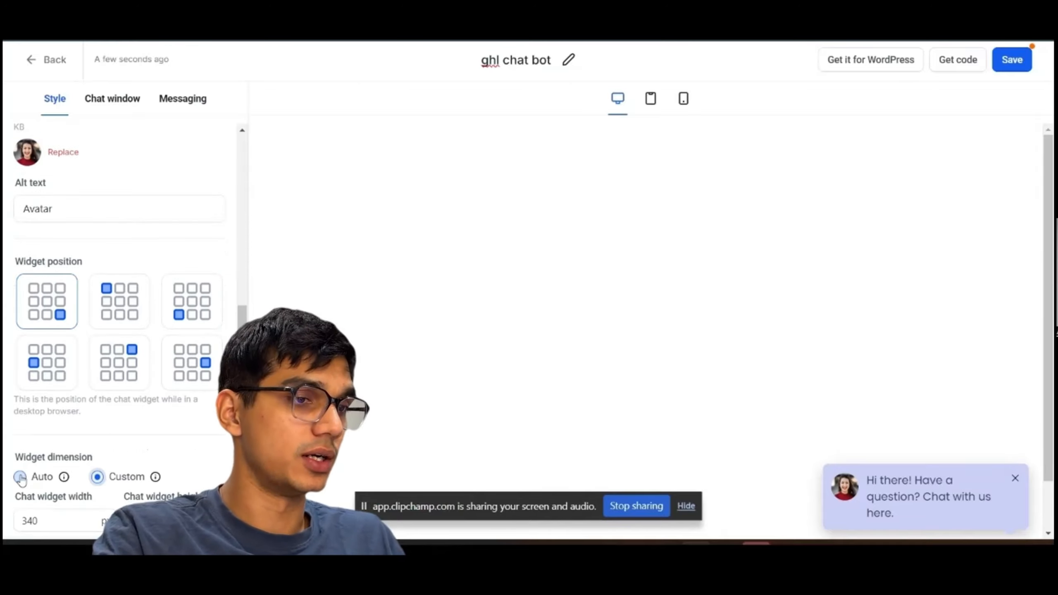
scroll(21, 479, "up", 1)
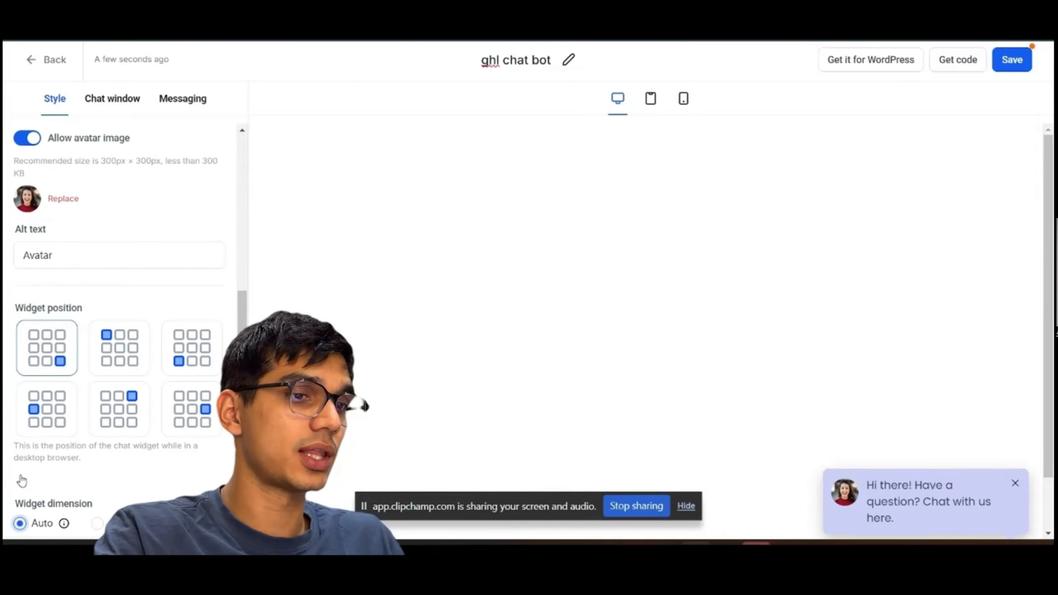
Add Email to the chat window's contact form options.
scroll(78, 432, "up", 6)
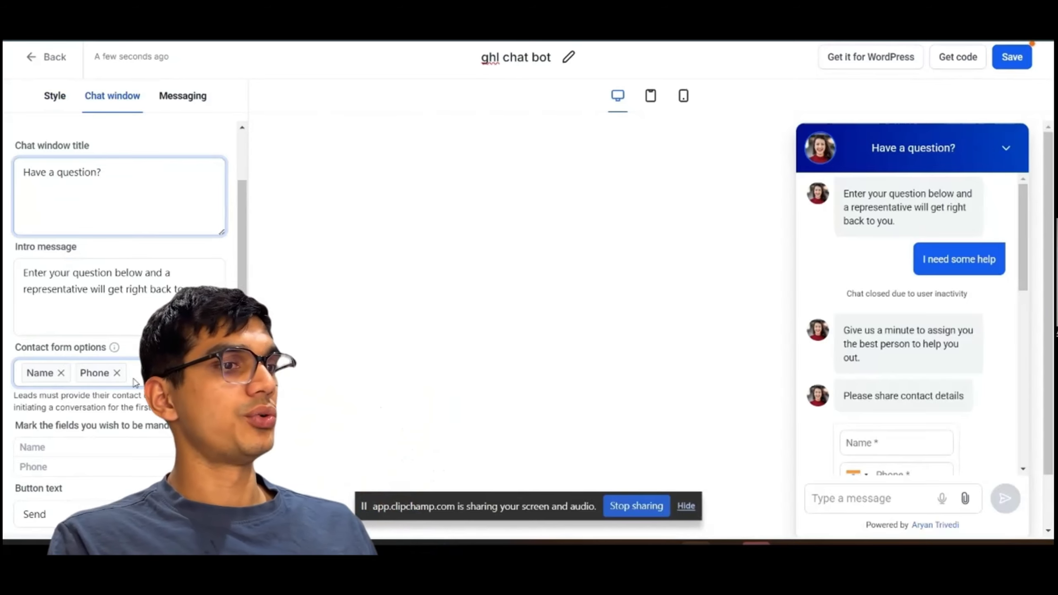
left_click(155, 377)
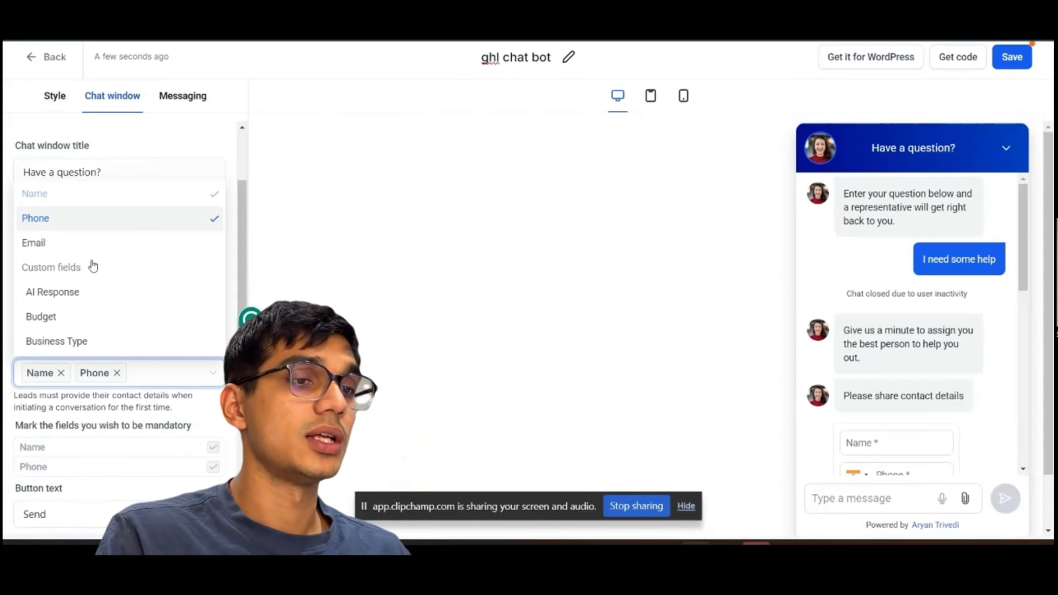
left_click(49, 247)
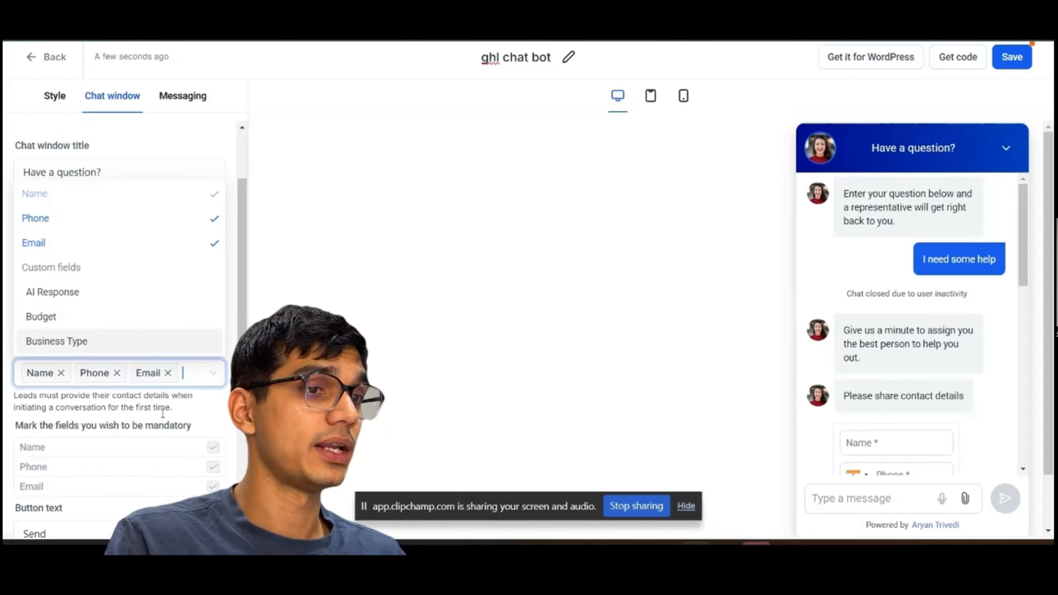
Enable the redirect call-to-action and open the redirect website field.
scroll(162, 417, "down", 2)
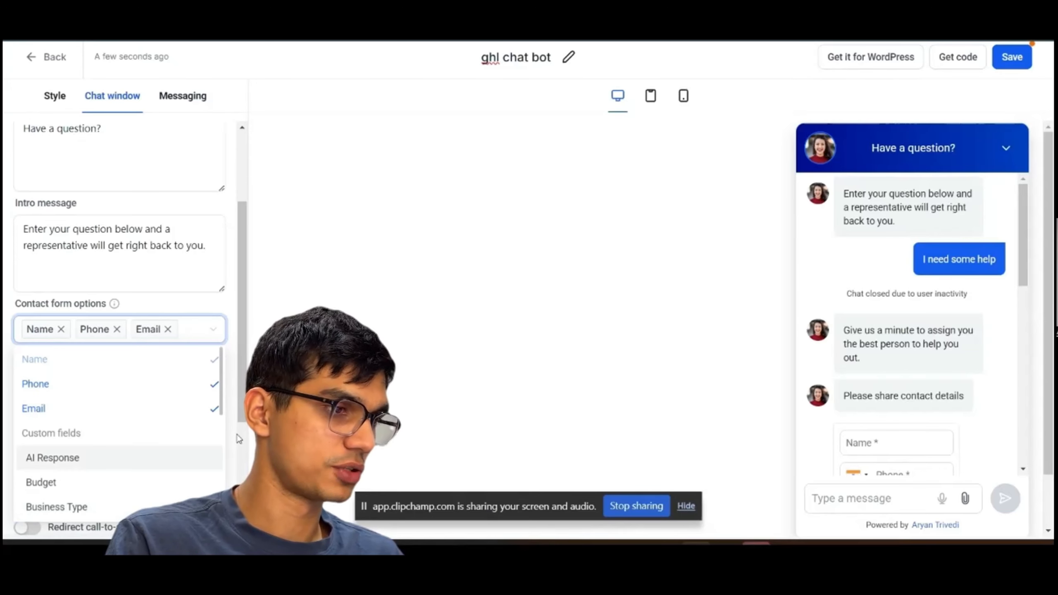
scroll(124, 418, "down", 3)
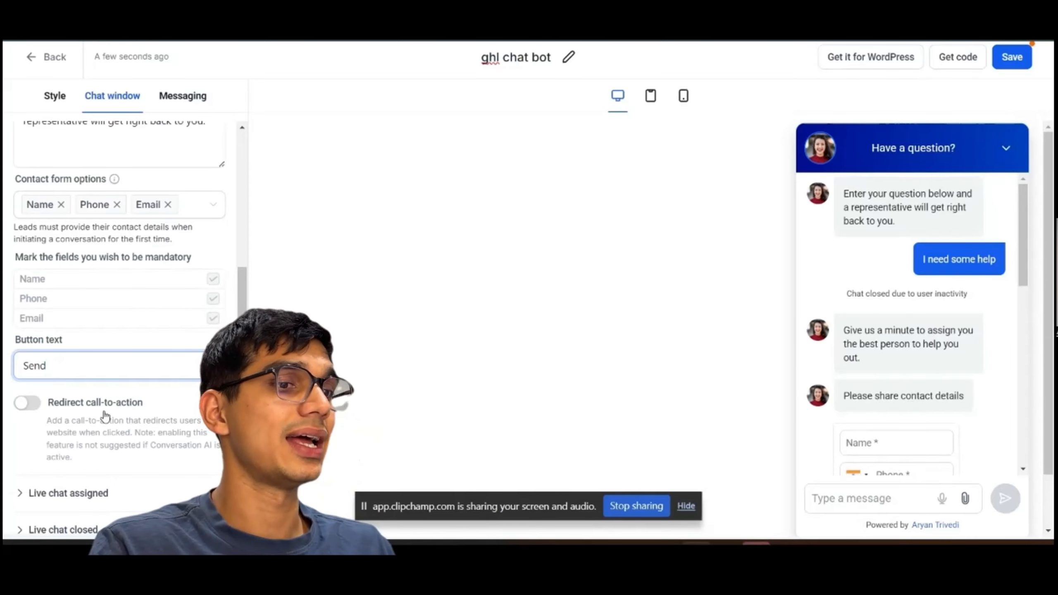
left_click(27, 409)
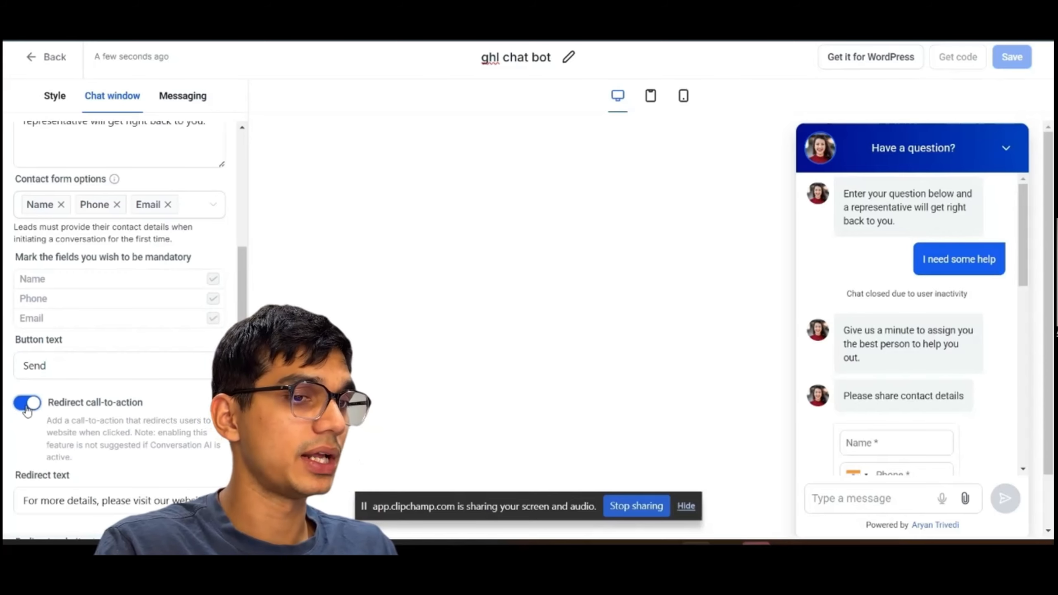
scroll(81, 470, "down", 3)
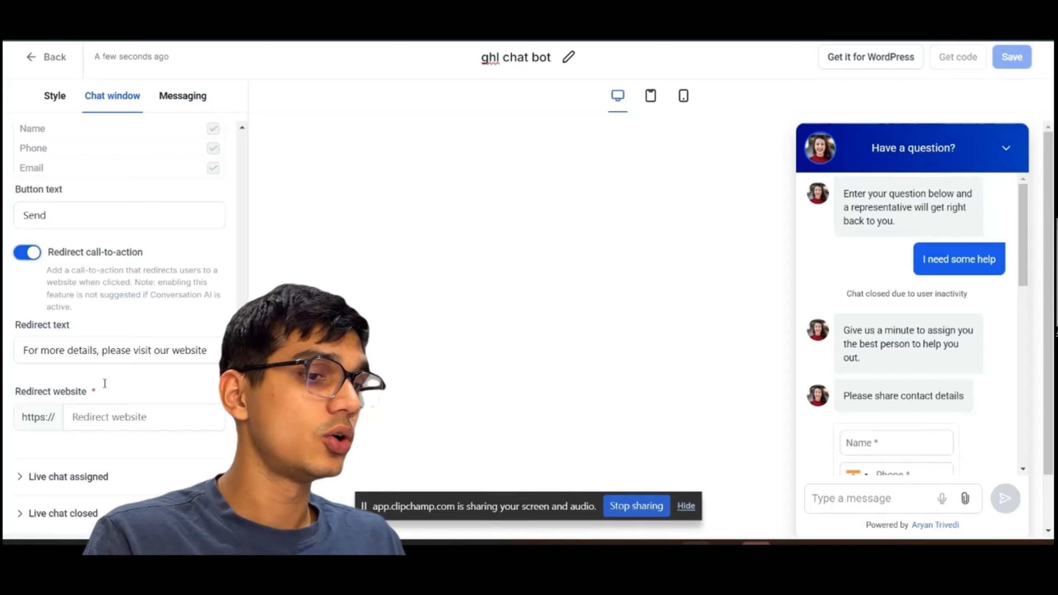
left_click(100, 421)
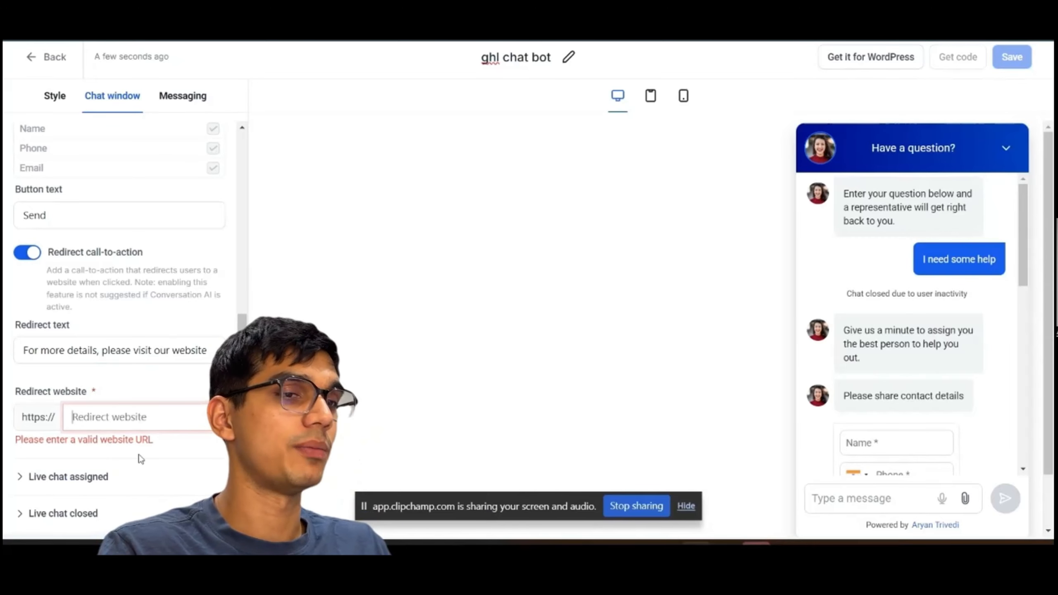
Expand the Live chat assigned settings and toggle the contact form on and off again.
scroll(141, 458, "down", 1)
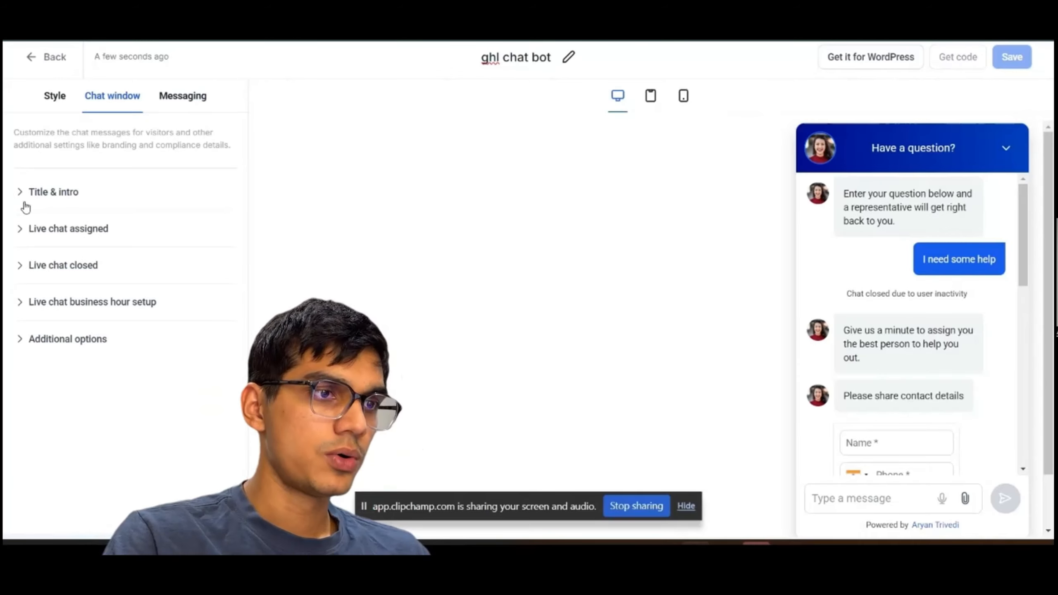
left_click(32, 230)
scroll(84, 286, "down", 1)
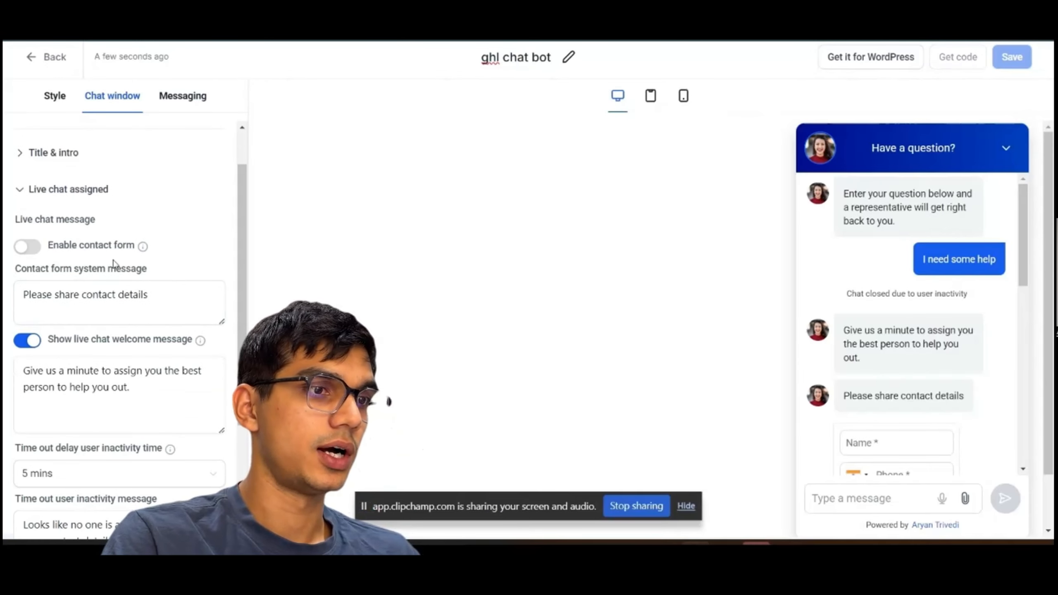
left_click(27, 247)
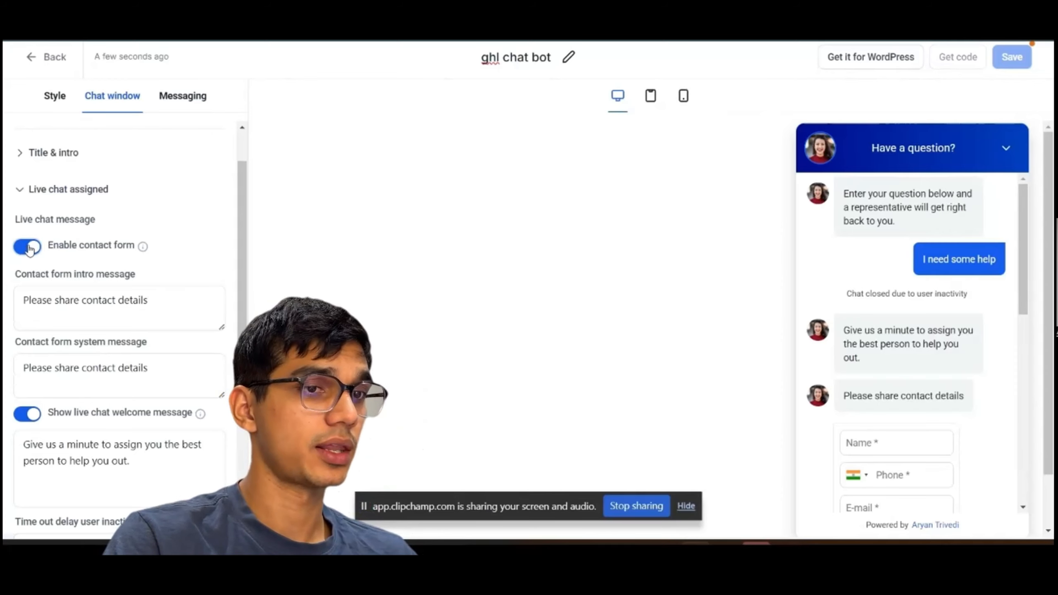
left_click(34, 249)
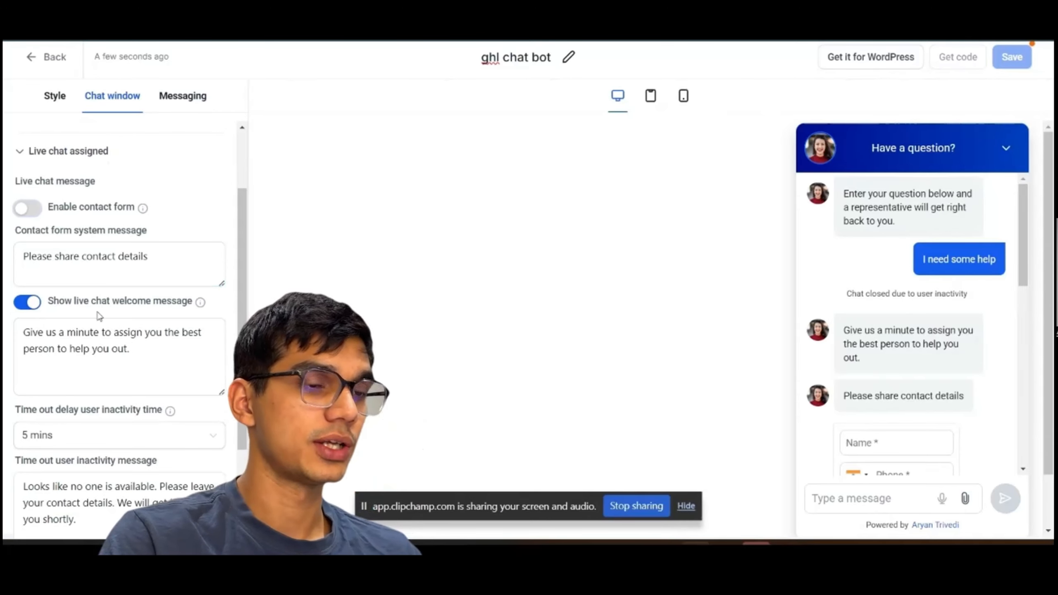
Set the user inactivity timeout delay to 15 mins and review the inactivity message.
scroll(99, 317, "down", 1)
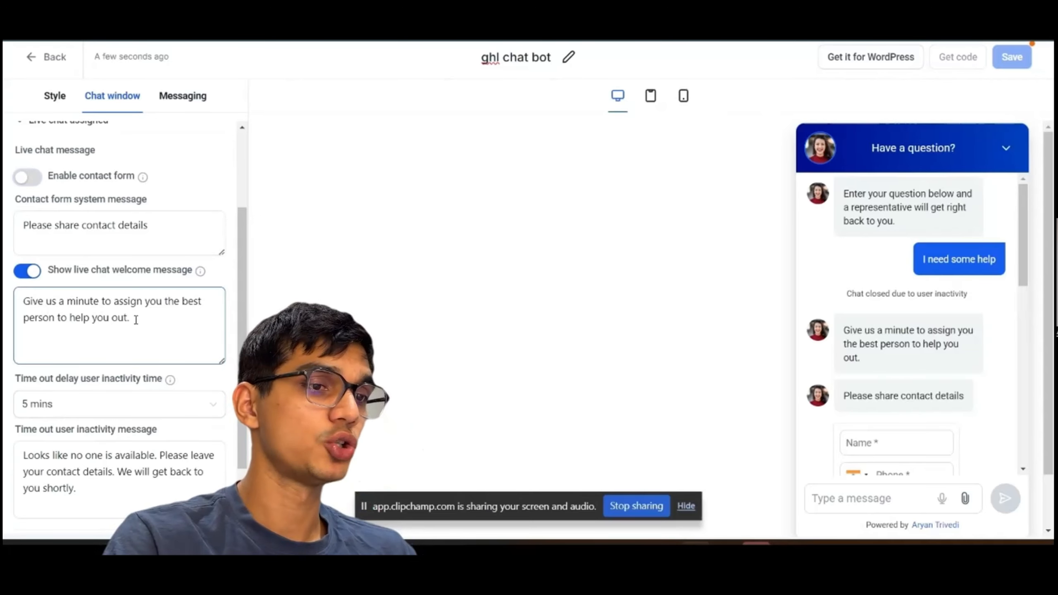
left_click(34, 270)
left_click(30, 272)
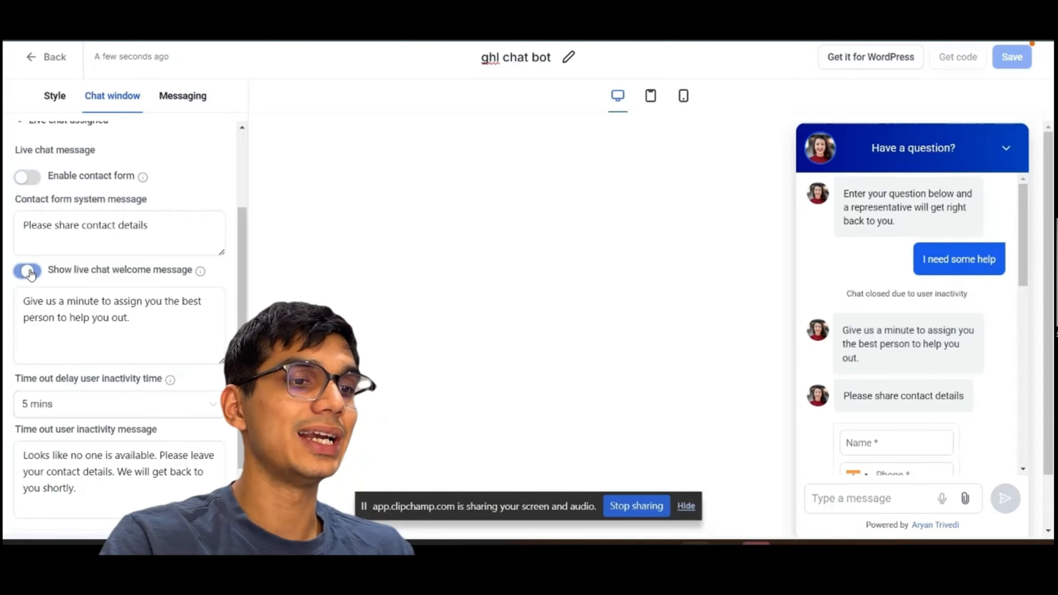
left_click(73, 406)
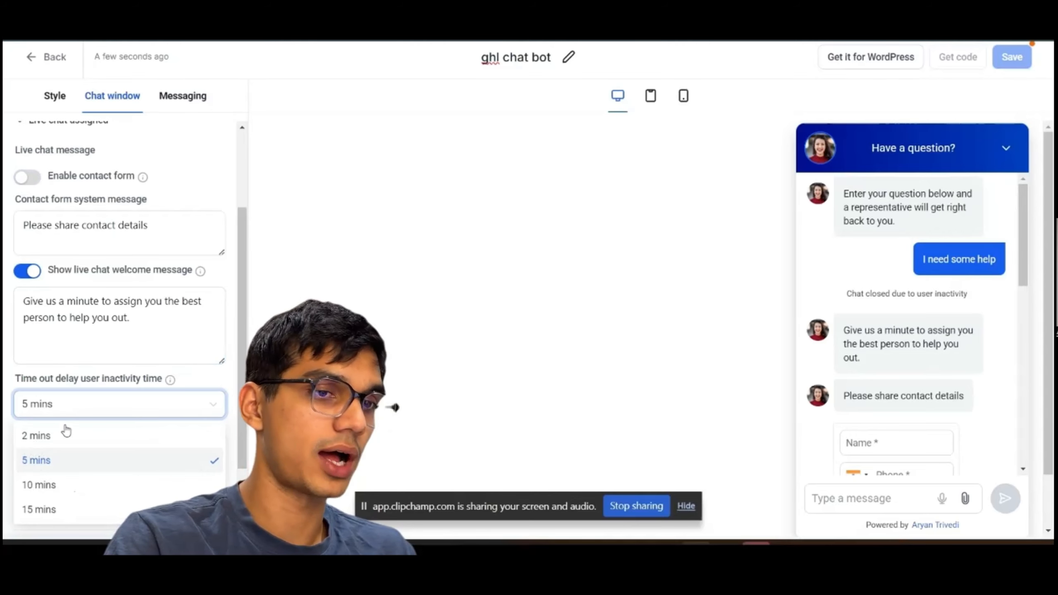
left_click(46, 436)
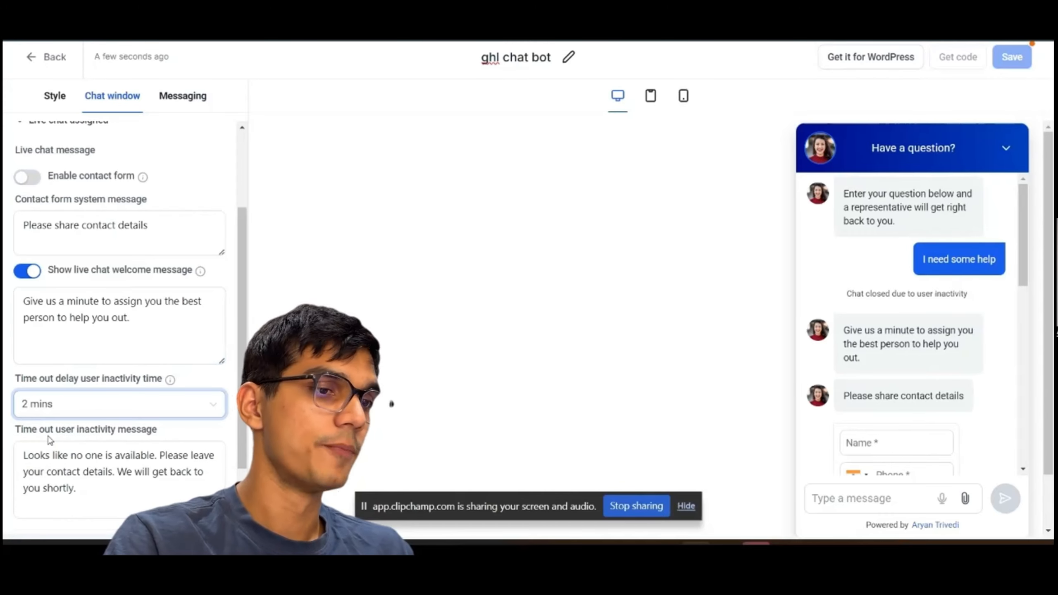
left_click(82, 406)
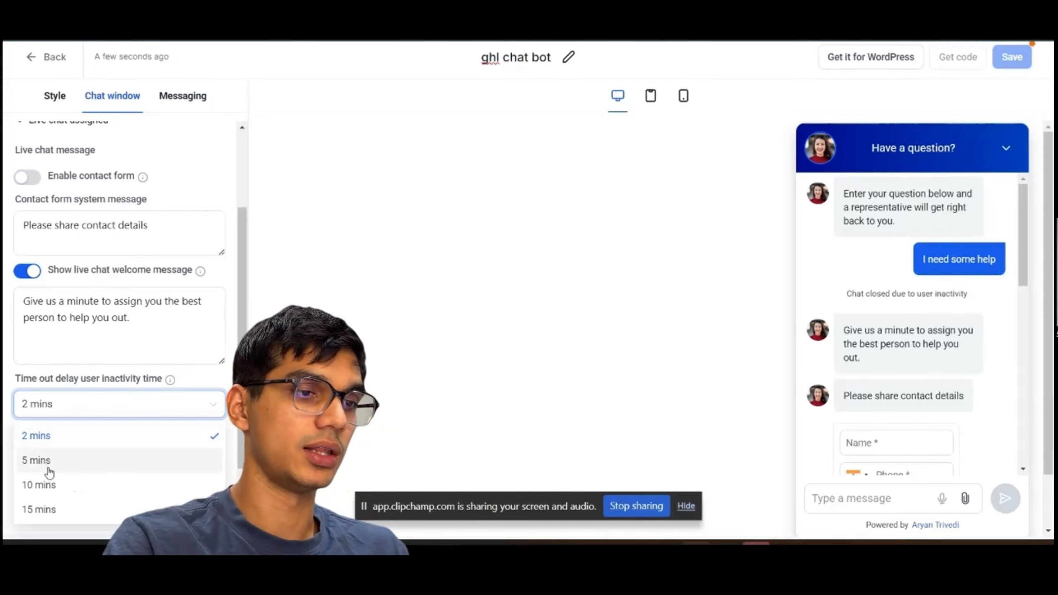
left_click(44, 511)
scroll(113, 417, "down", 1)
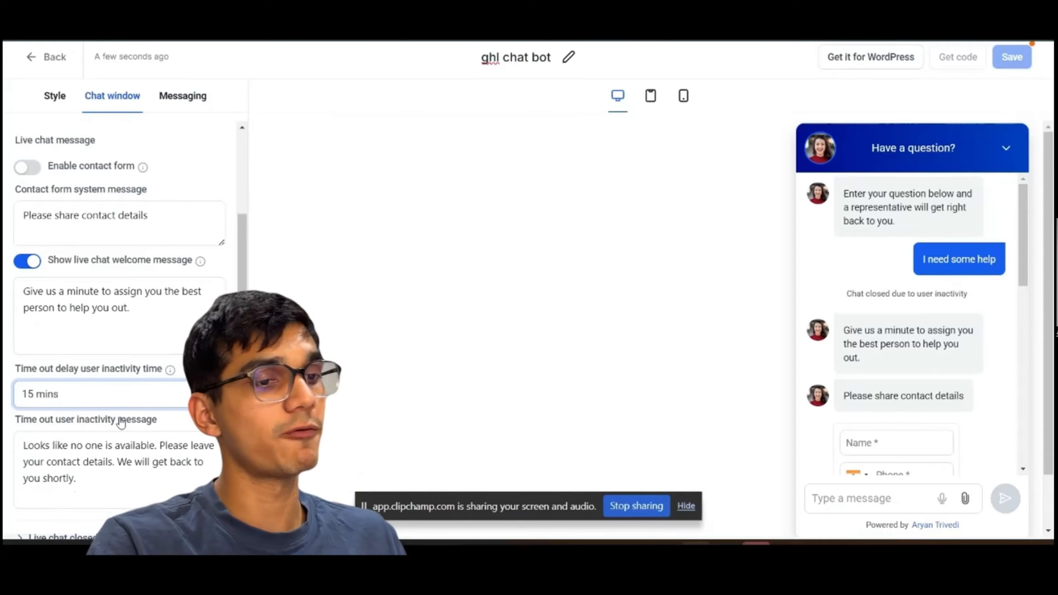
scroll(60, 349, "down", 2)
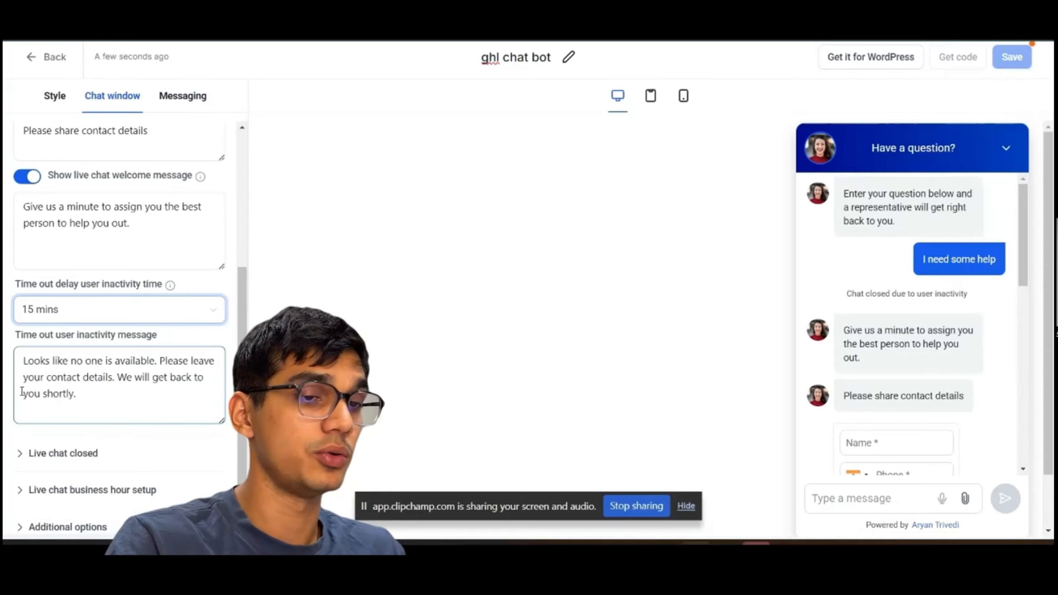
left_click(93, 391)
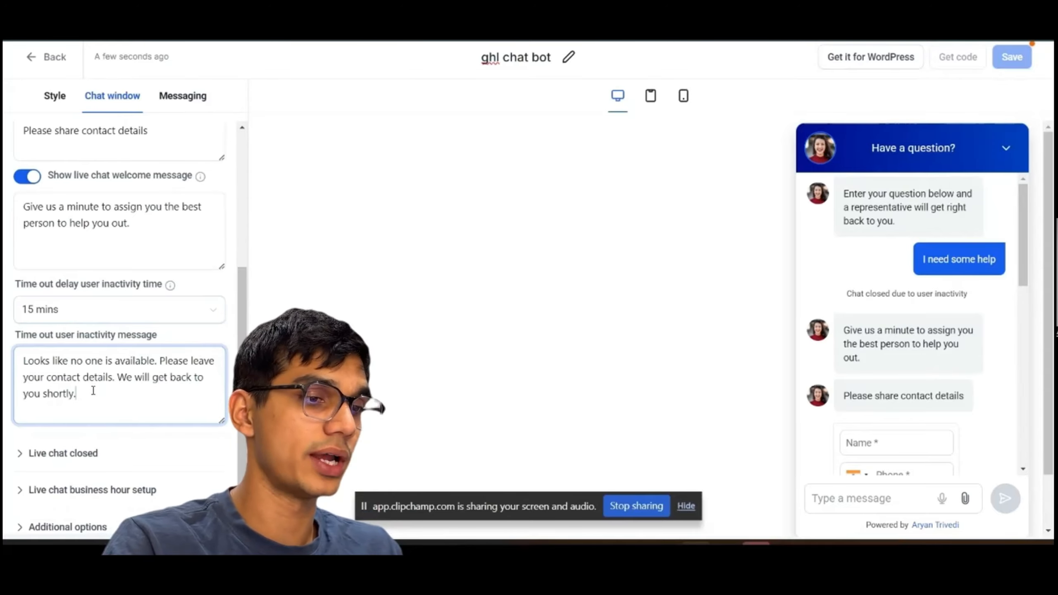
Expand Live chat closed and set the contact inactivity time to 15 mins.
left_click(21, 454)
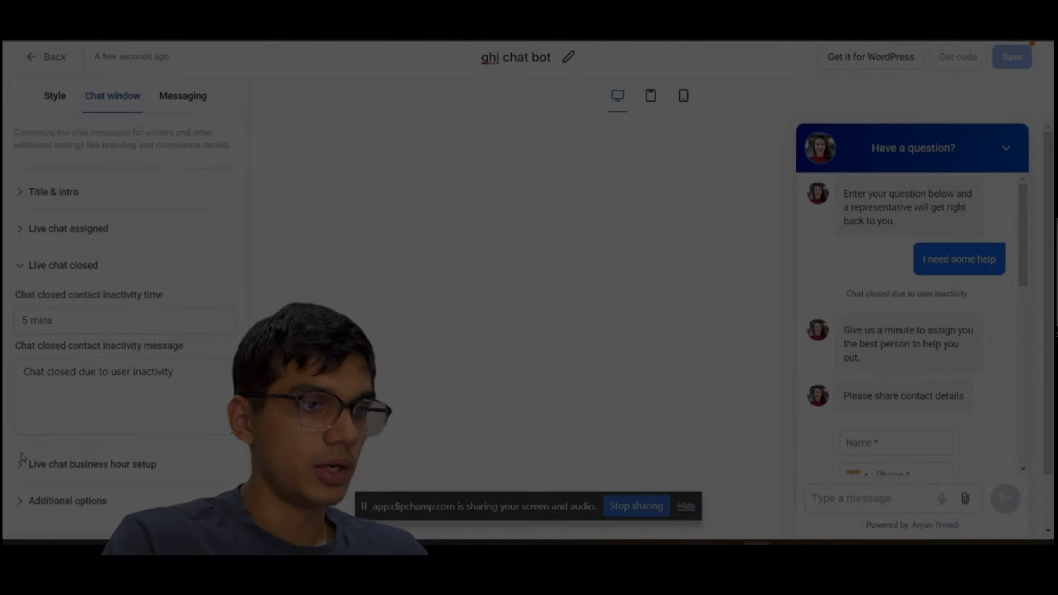
left_click(60, 324)
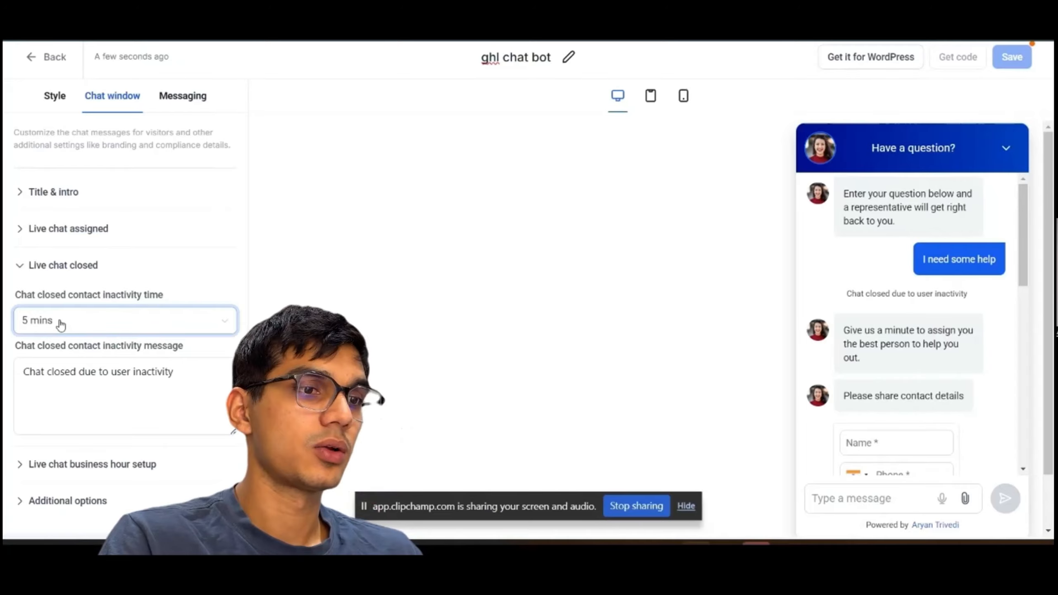
left_click(61, 325)
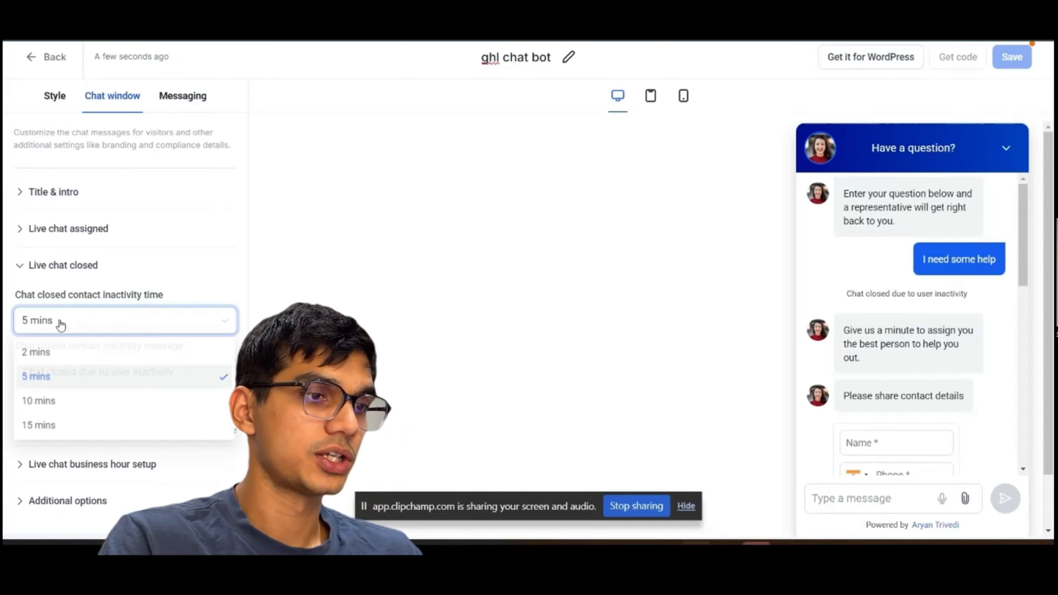
left_click(44, 432)
left_click(94, 404)
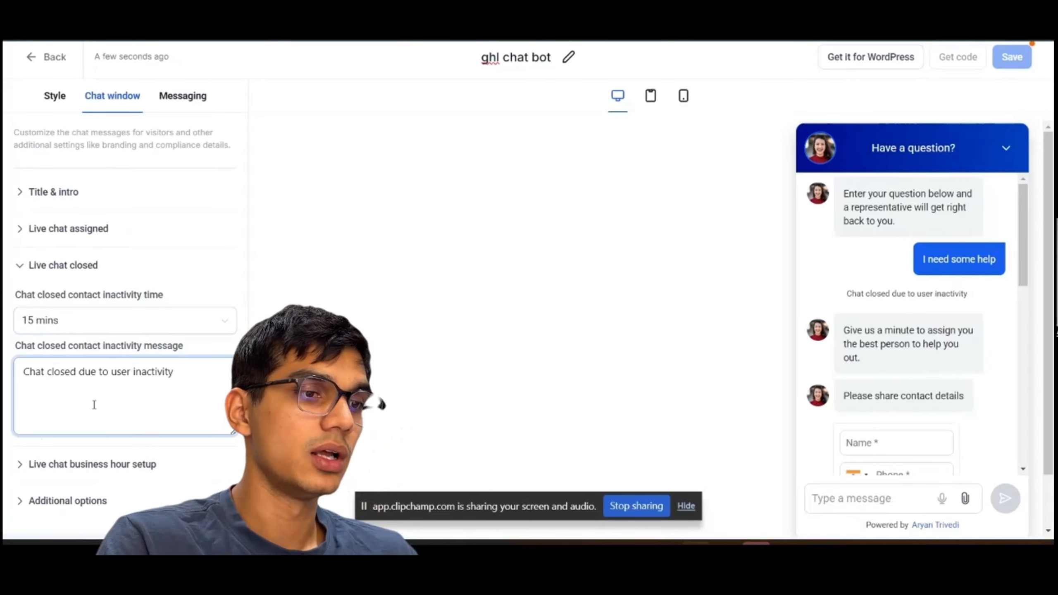
Enable business office hours in the live chat business hour setup and review the available hours.
left_click(67, 469)
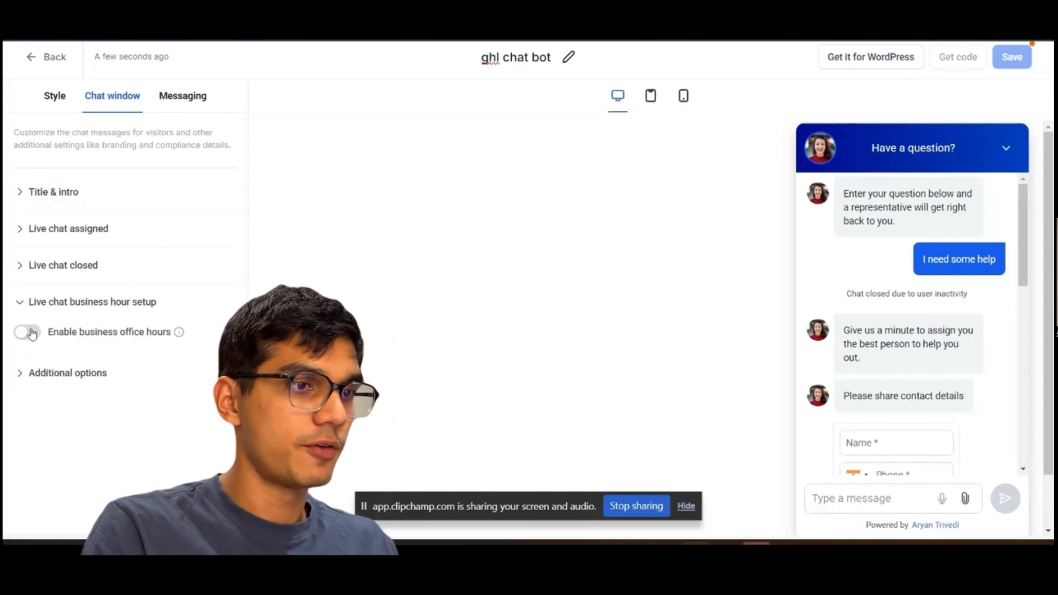
left_click(28, 332)
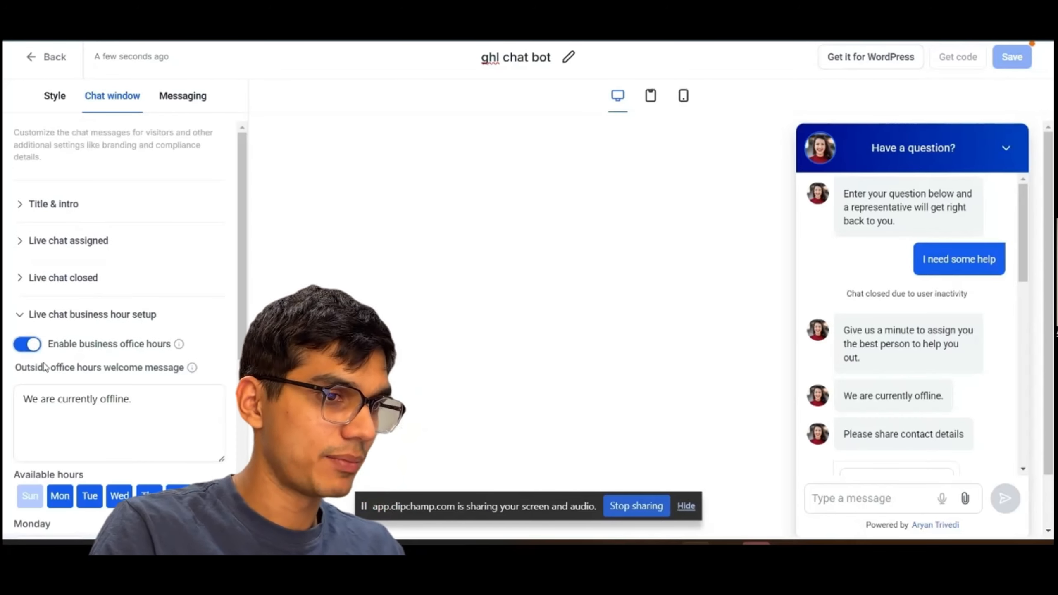
scroll(67, 436, "down", 1)
scroll(67, 436, "down", 1)
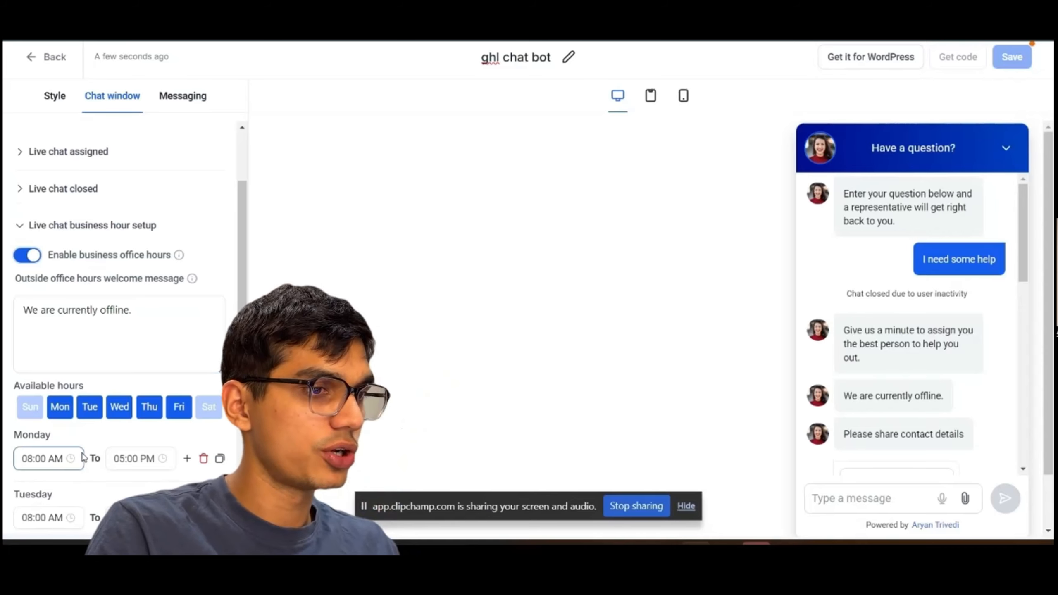
scroll(84, 457, "down", 1)
scroll(120, 492, "down", 5)
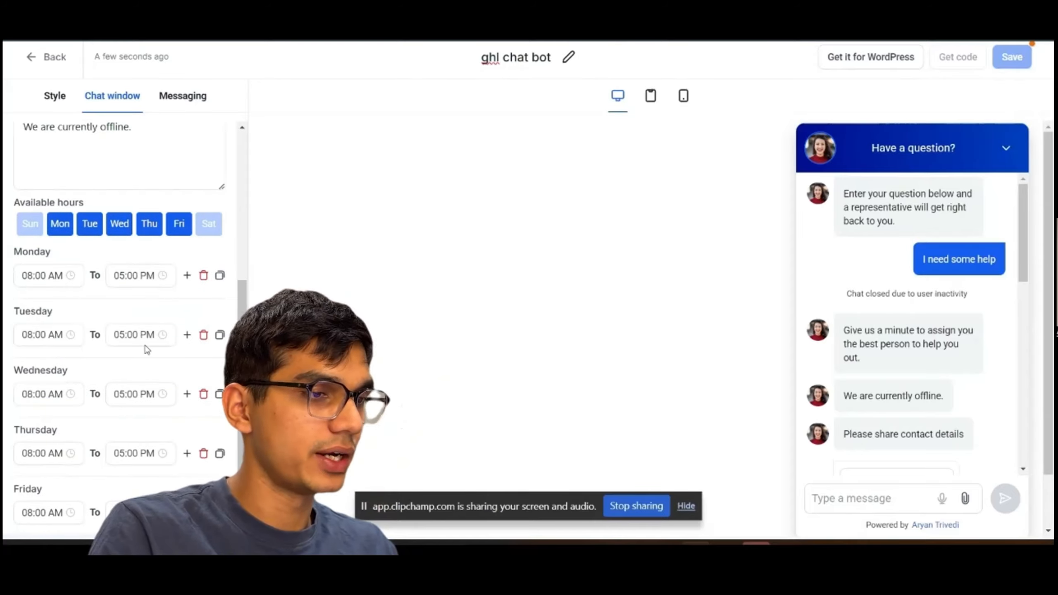
scroll(119, 492, "down", 1)
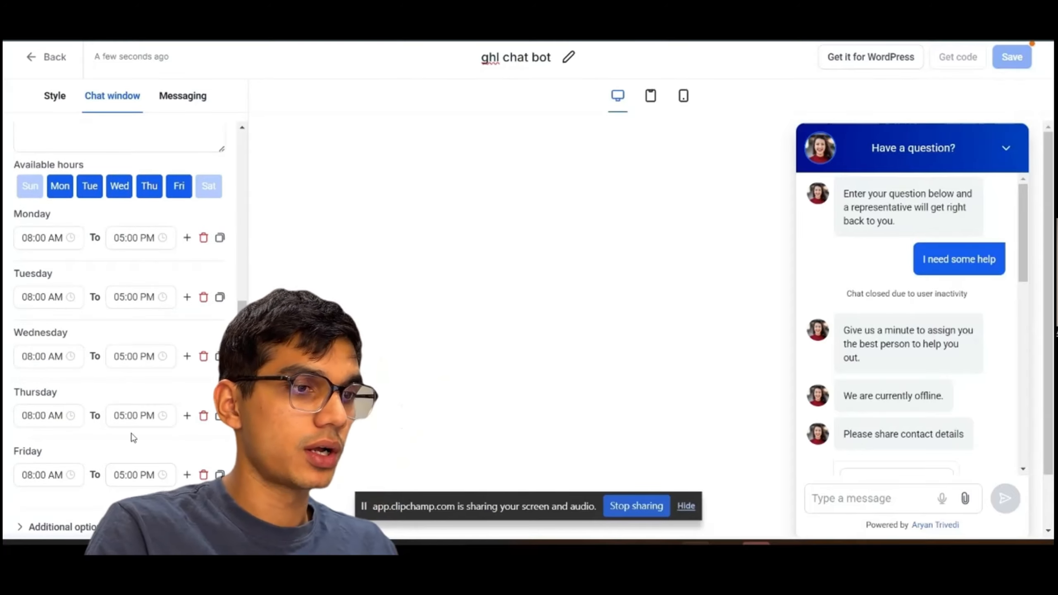
Collapse the business hour setup, open Additional options, and turn on Load on user interaction.
scroll(133, 438, "up", 1)
scroll(132, 438, "up", 6)
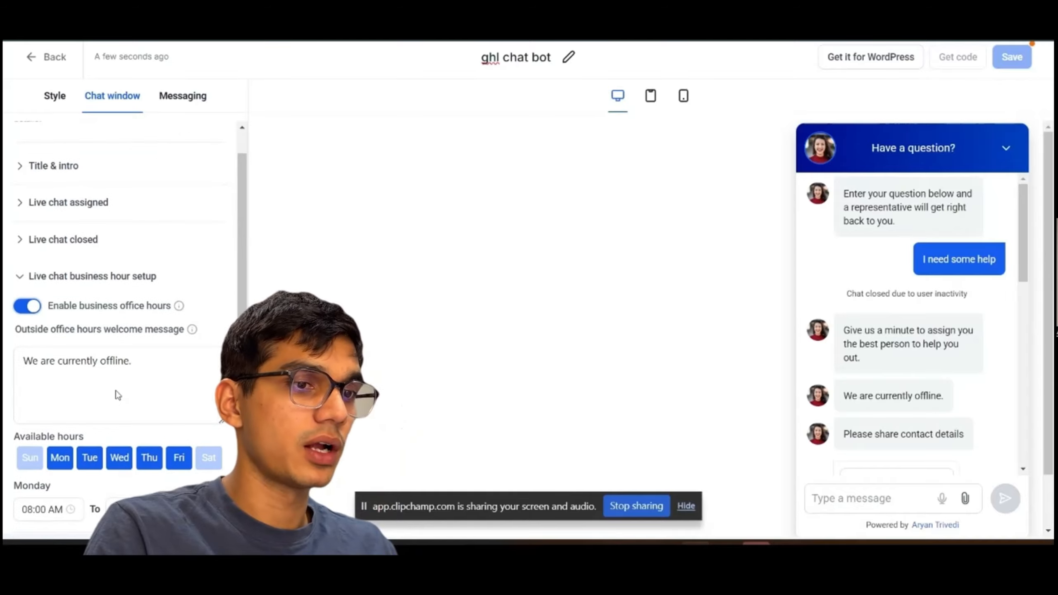
left_click(39, 307)
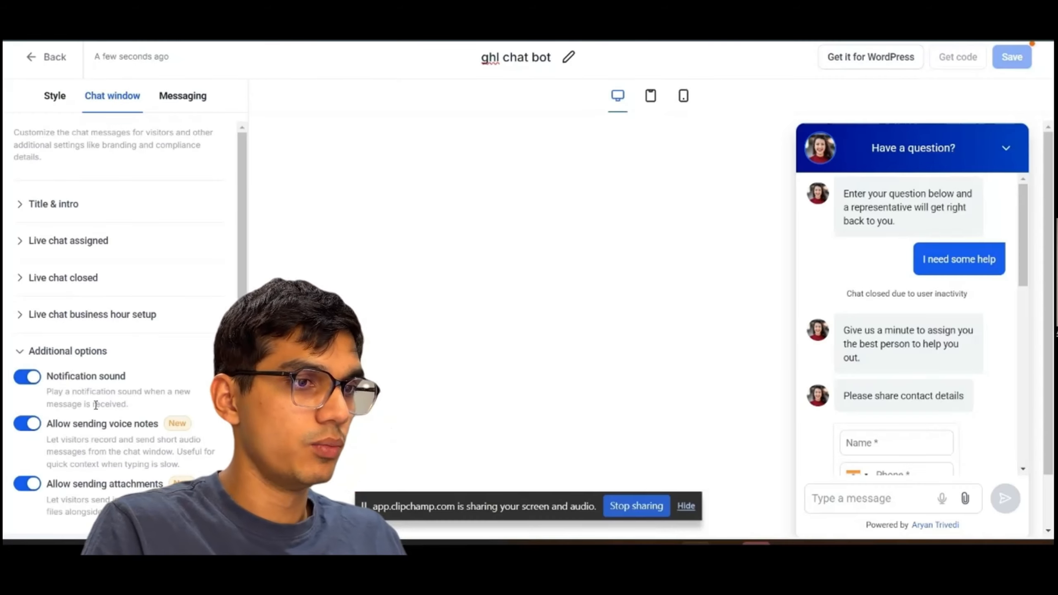
scroll(95, 404, "down", 2)
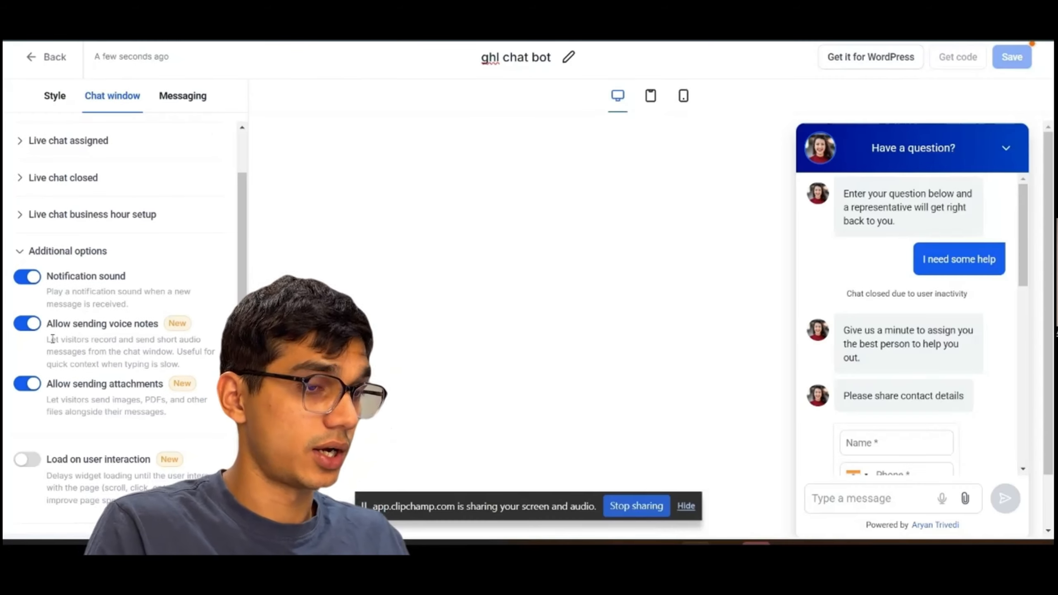
scroll(129, 329, "down", 2)
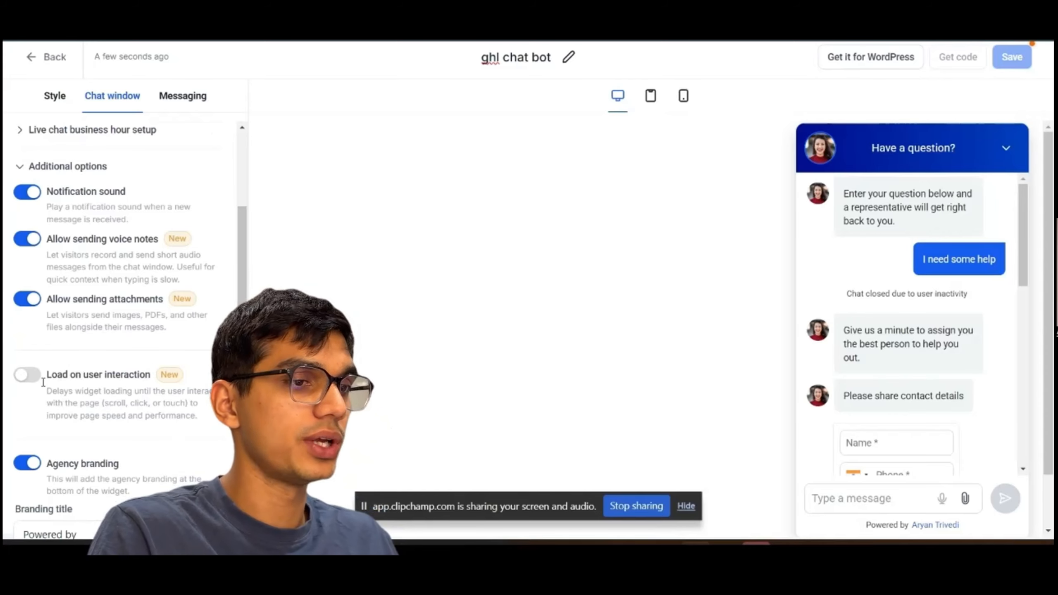
left_click(23, 374)
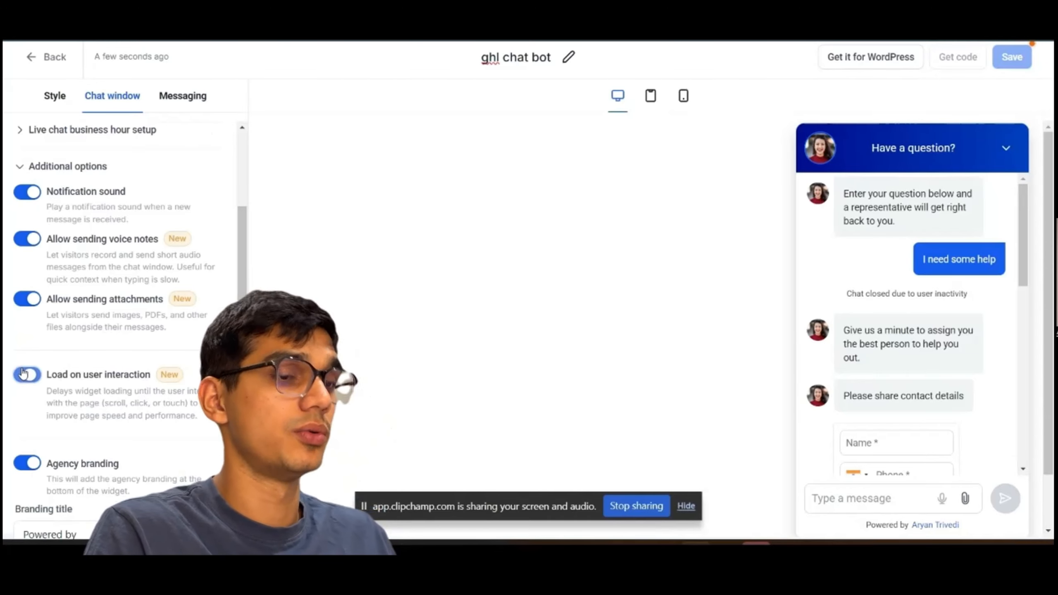
Review the agency branding fields and the HIPAA consent checkbox and legal message settings.
scroll(102, 477, "down", 1)
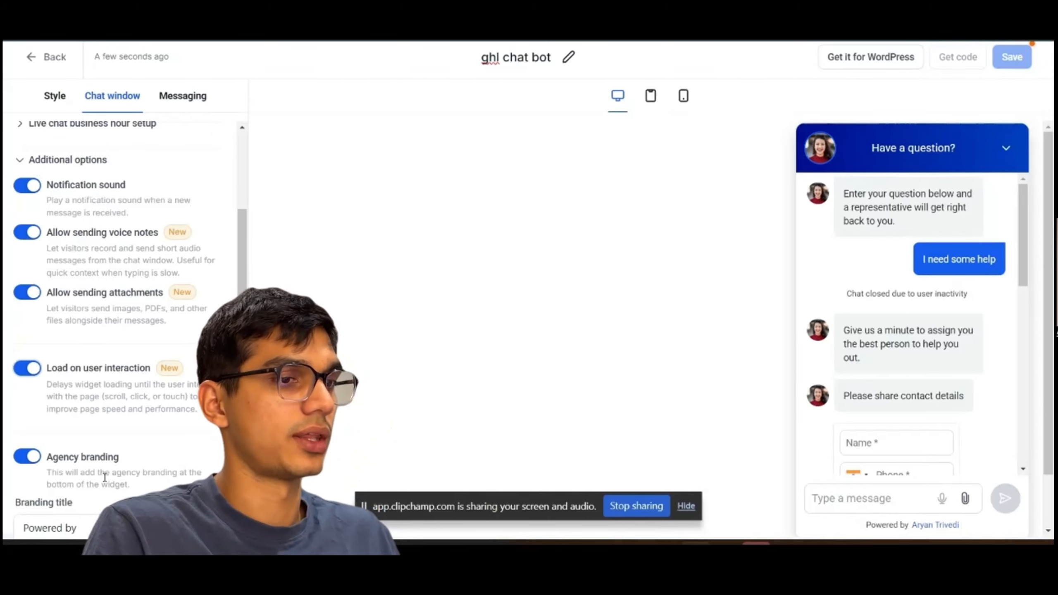
scroll(105, 477, "down", 6)
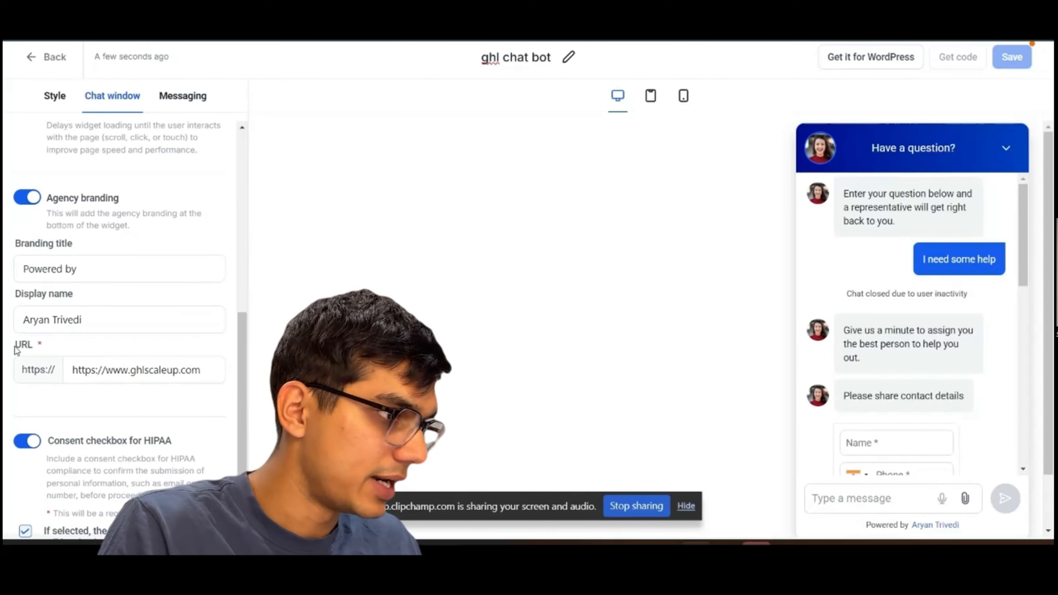
left_click_drag(15, 298, 21, 321)
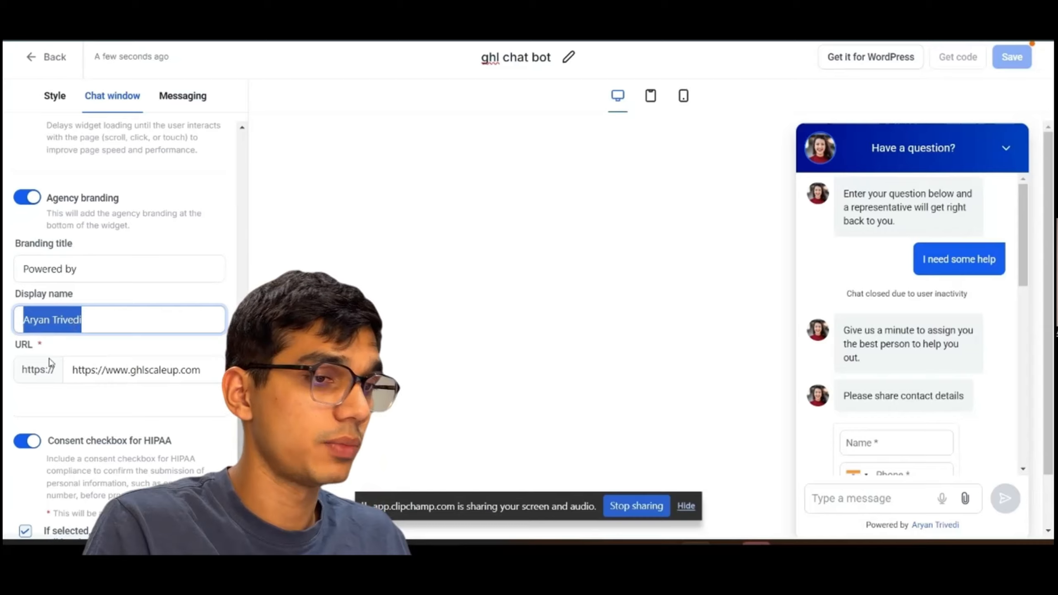
left_click(61, 353)
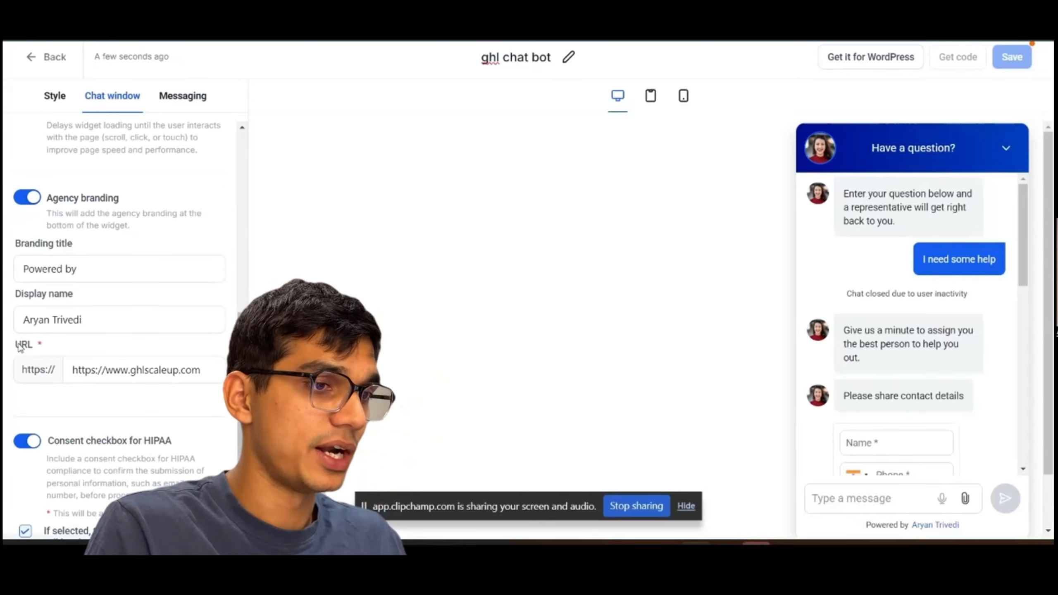
left_click_drag(17, 345, 179, 389)
scroll(157, 404, "down", 1)
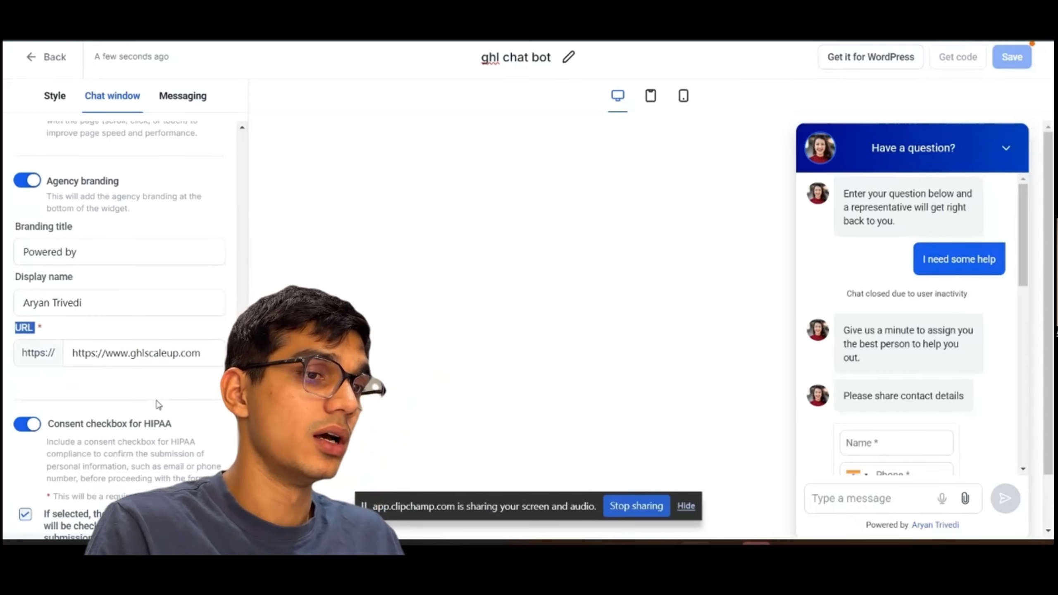
scroll(159, 404, "down", 1)
scroll(158, 404, "down", 2)
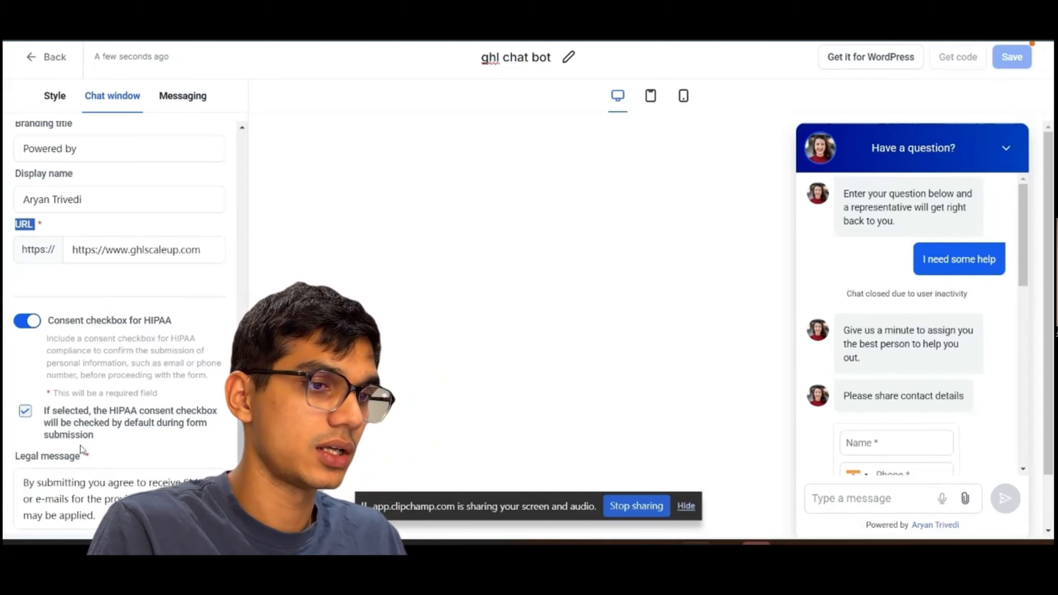
left_click(97, 515)
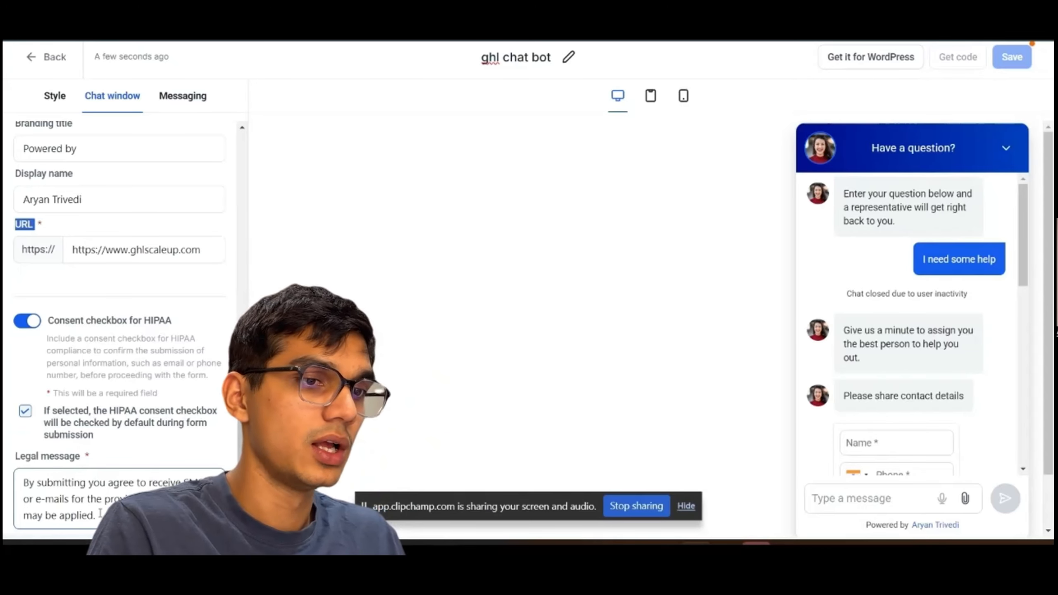
left_click(100, 513)
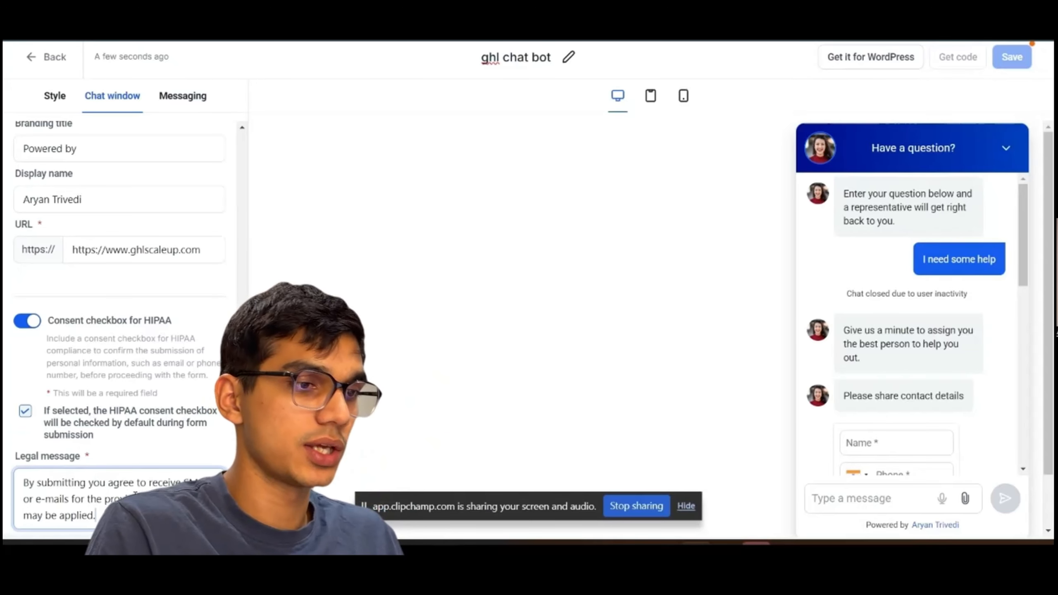
Collapse Additional options and open the Acknowledgement settings in the Messaging section.
scroll(138, 385, "up", 15)
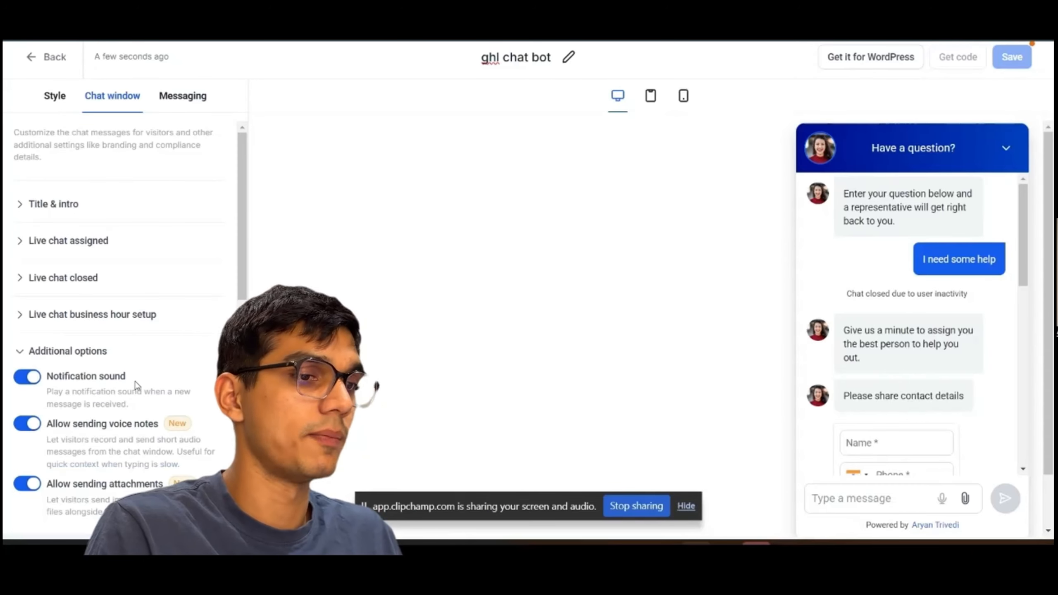
left_click(22, 351)
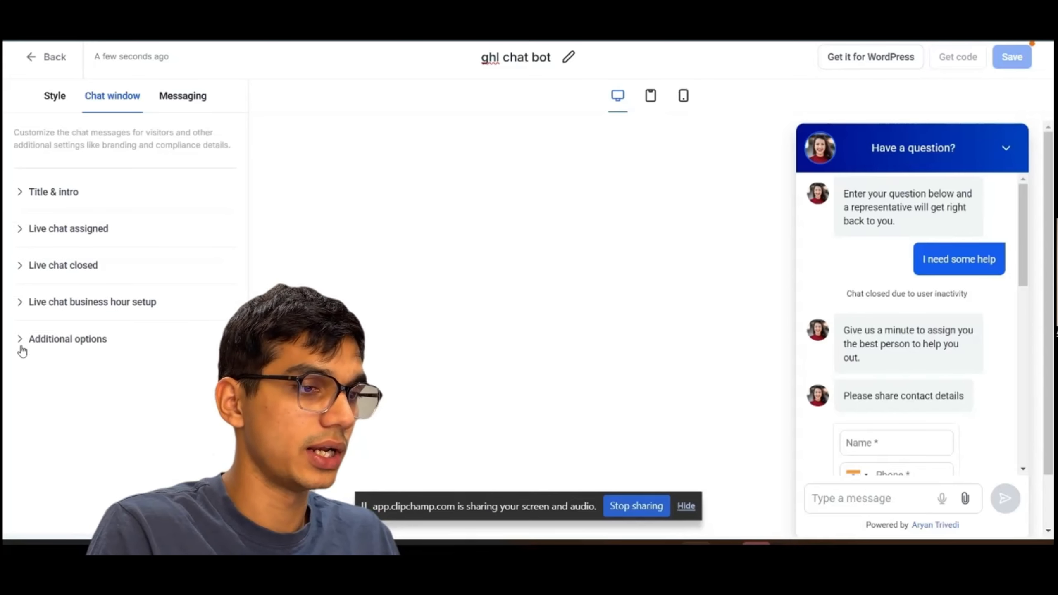
left_click(174, 97)
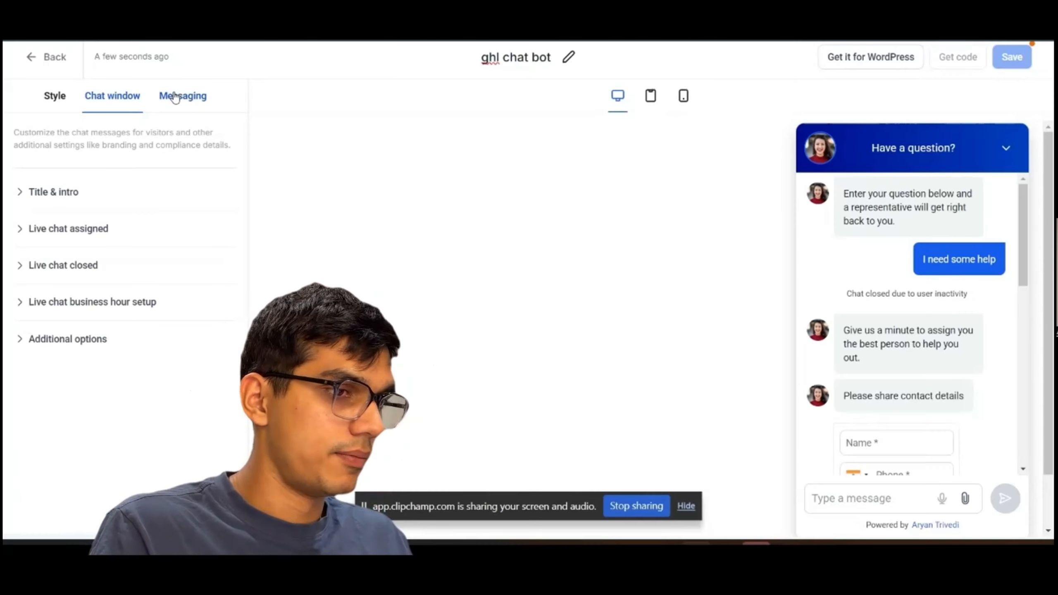
left_click(175, 96)
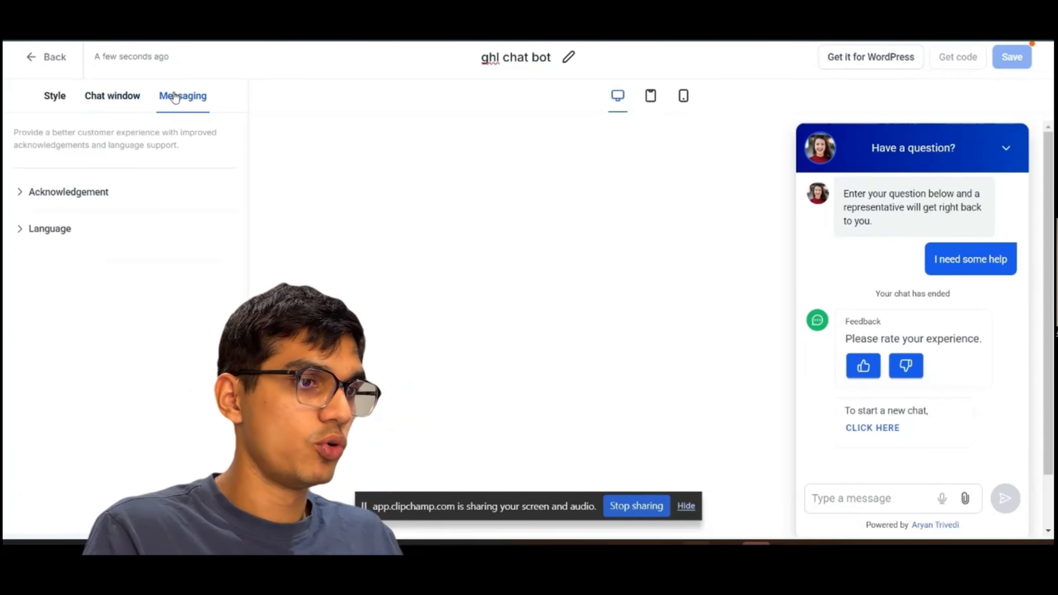
left_click(51, 201)
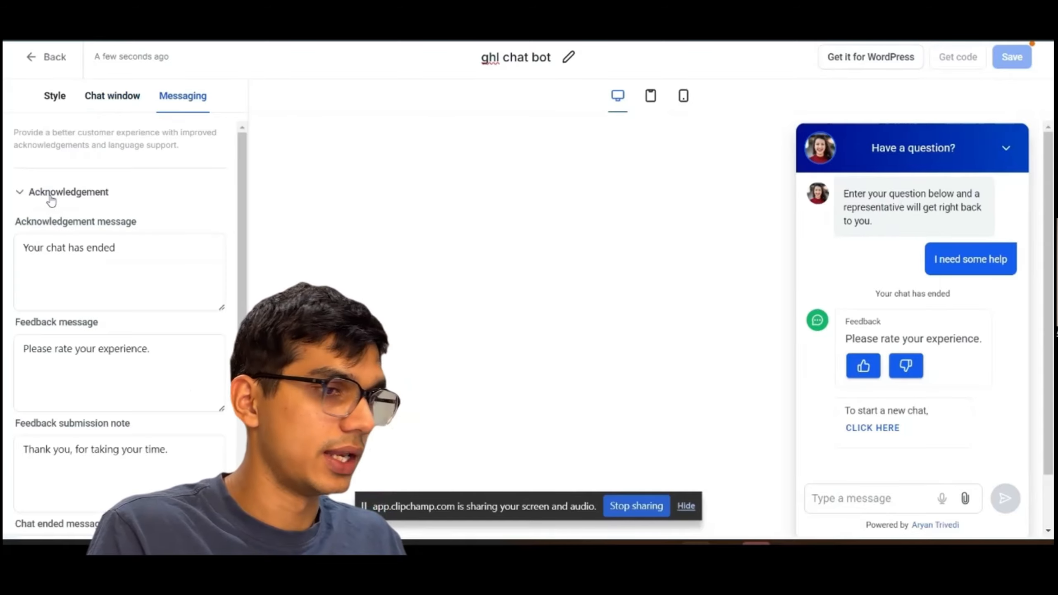
Review the acknowledgement, feedback, and chat ended messages and the placeholder color picker.
left_click(71, 254)
scroll(57, 253, "down", 1)
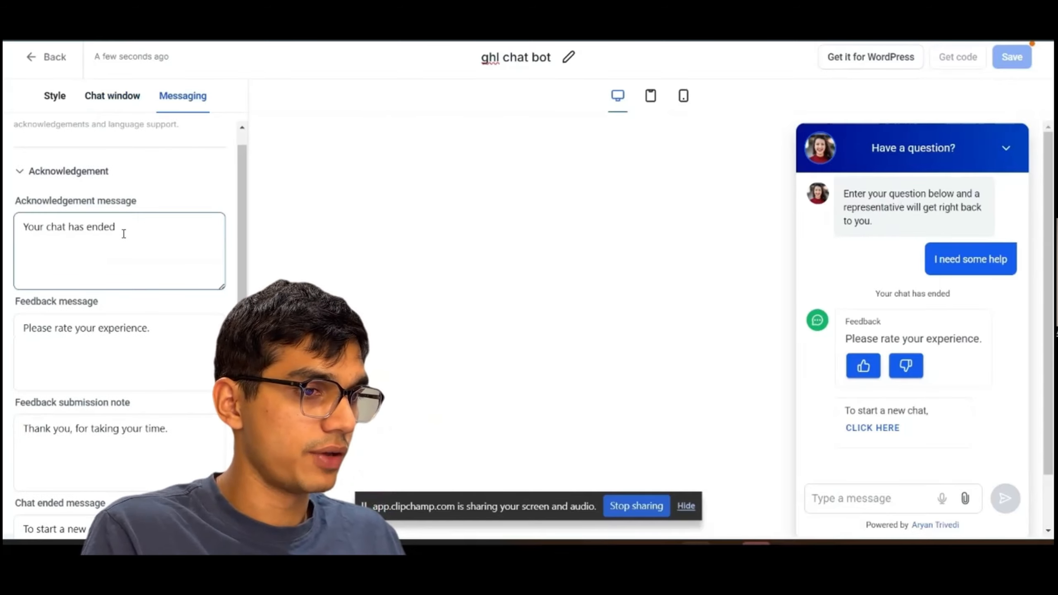
scroll(126, 234, "down", 3)
left_click(56, 207)
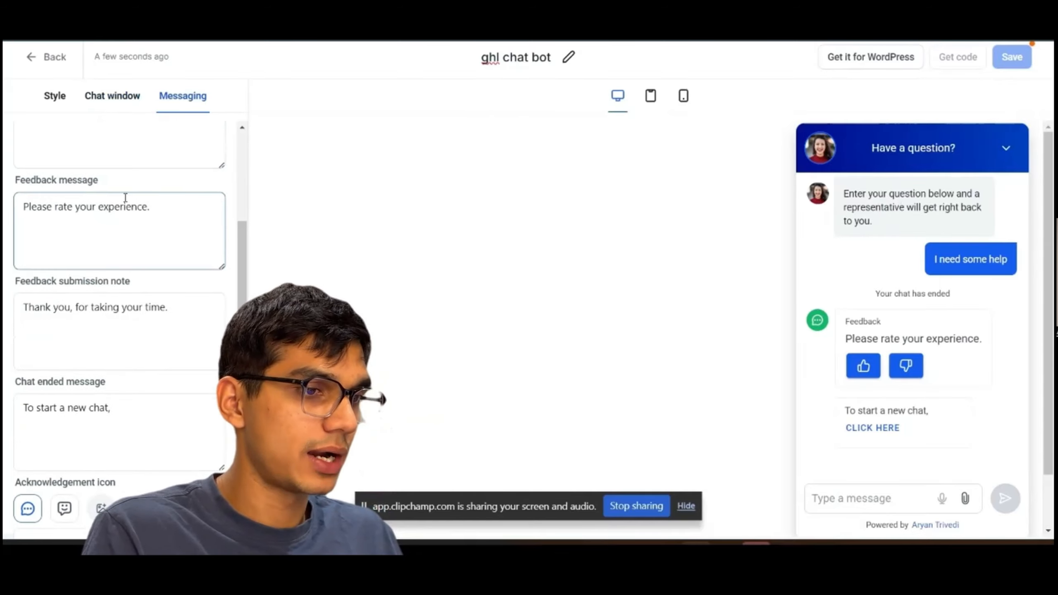
left_click(130, 234)
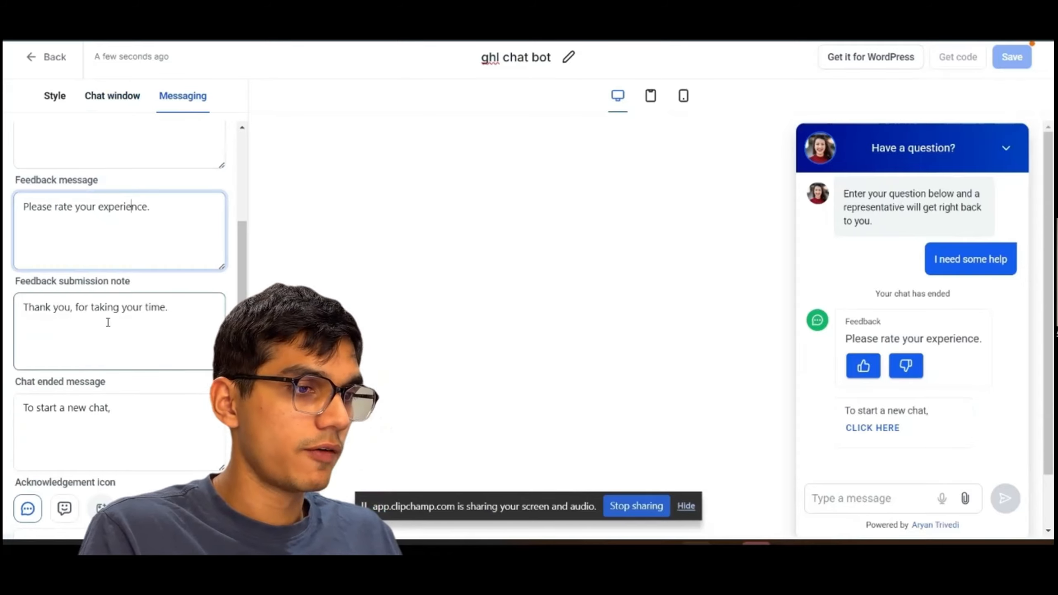
left_click(131, 323)
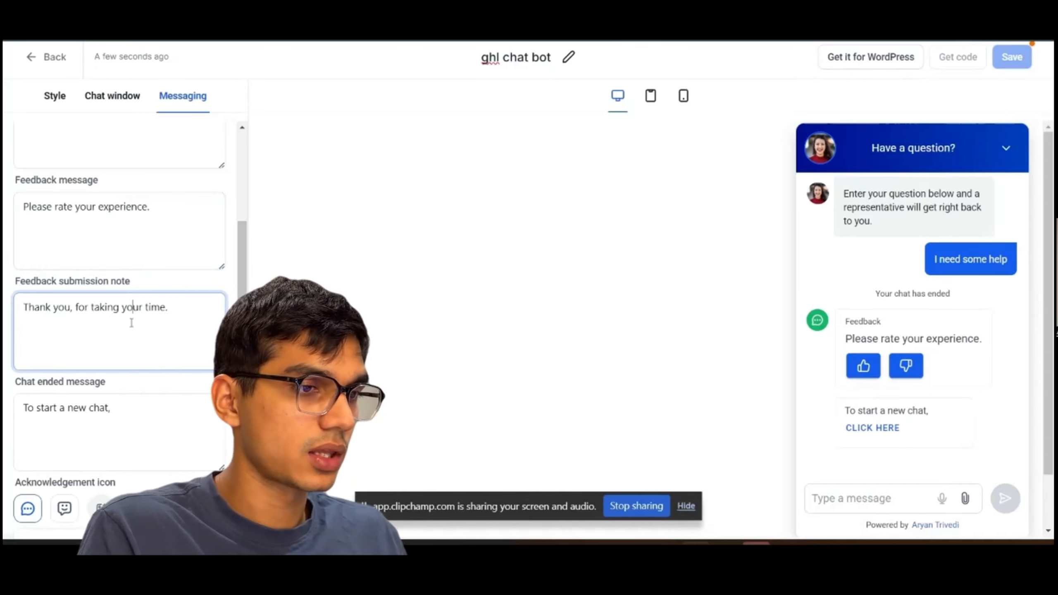
scroll(131, 323, "down", 1)
scroll(89, 366, "down", 1)
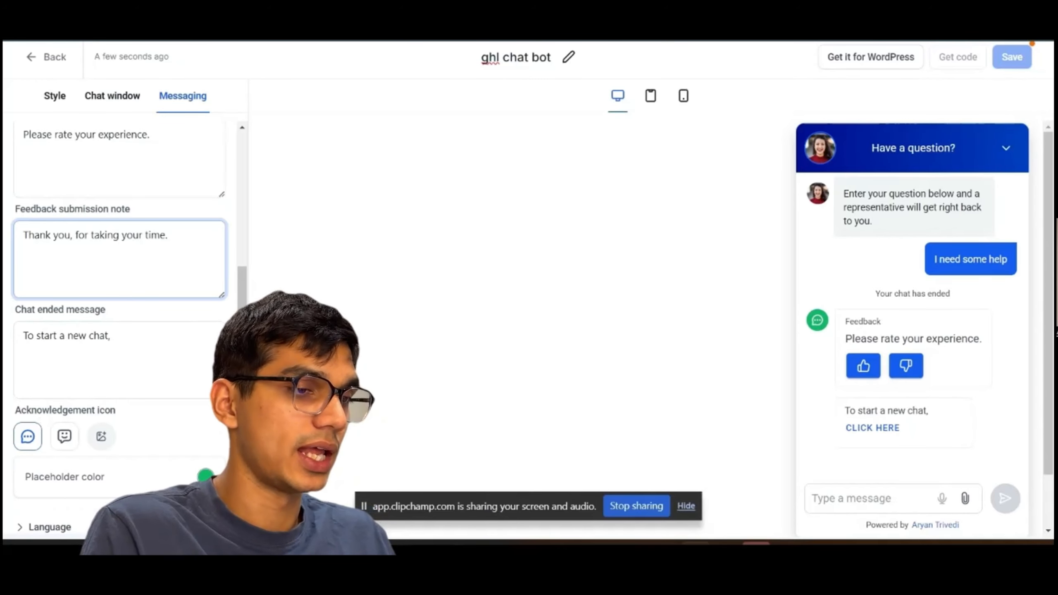
left_click(206, 475)
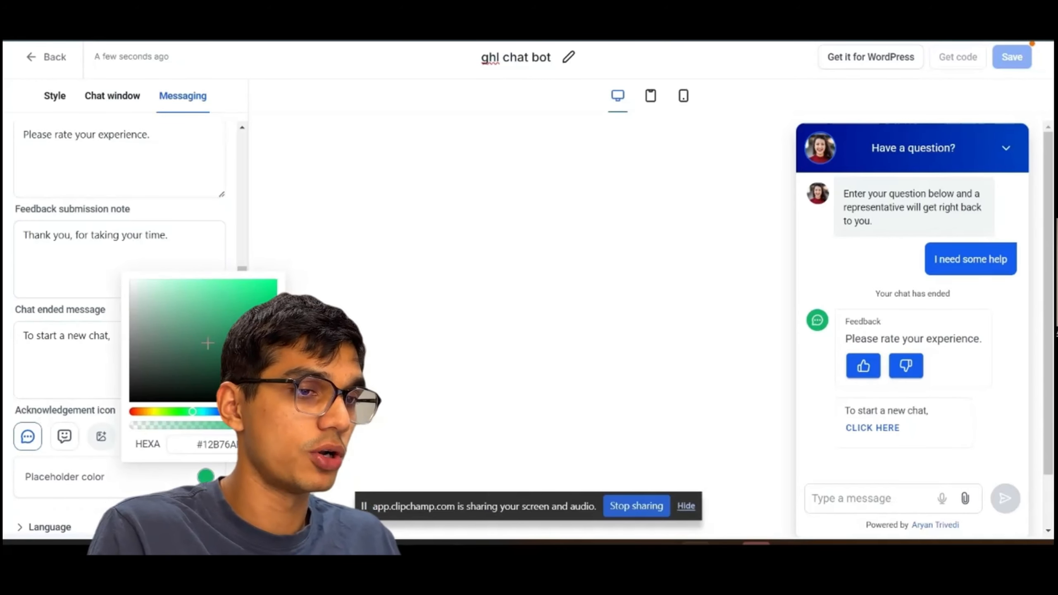
left_click(270, 285)
left_click(313, 375)
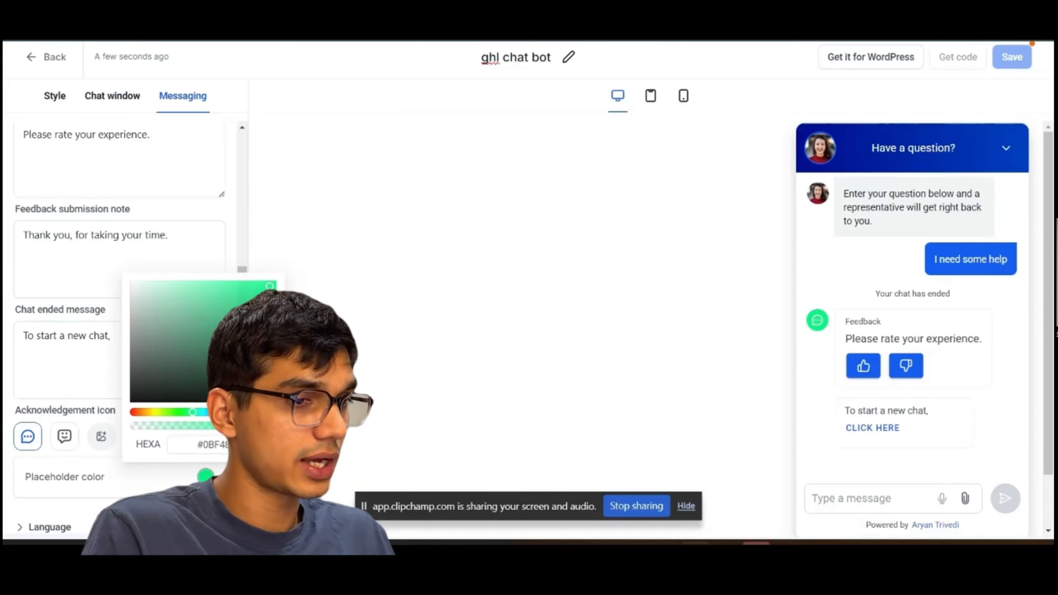
Set the widget language to English (United States) and save the chat widget.
left_click(49, 526)
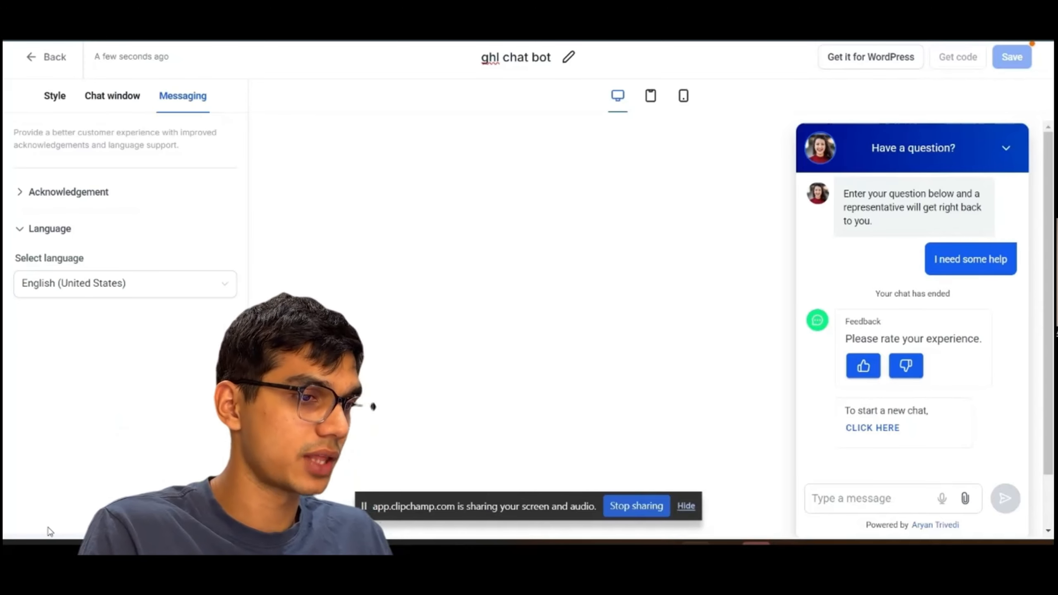
left_click(186, 295)
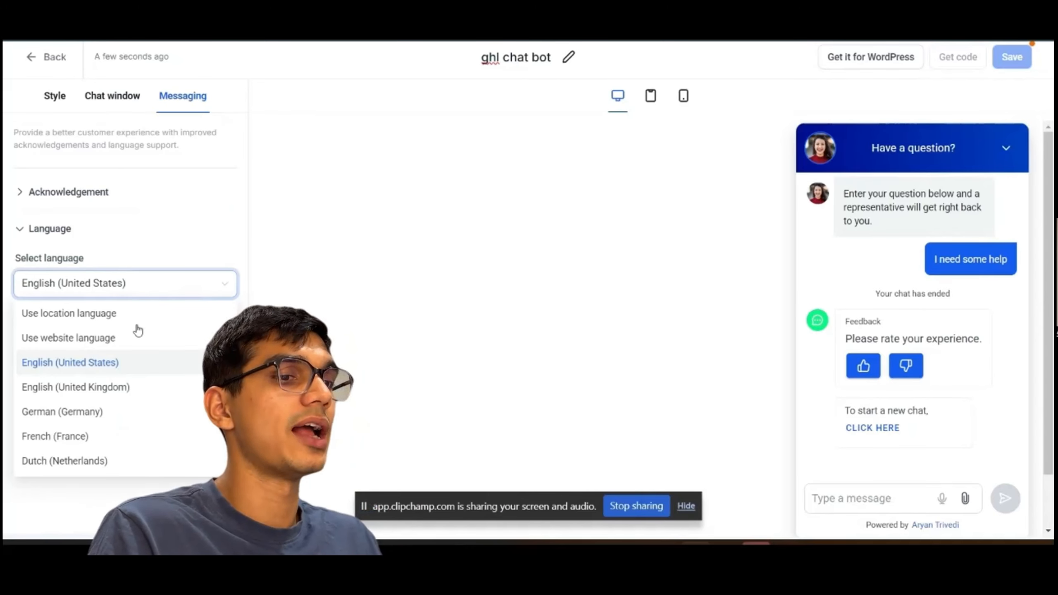
left_click(101, 363)
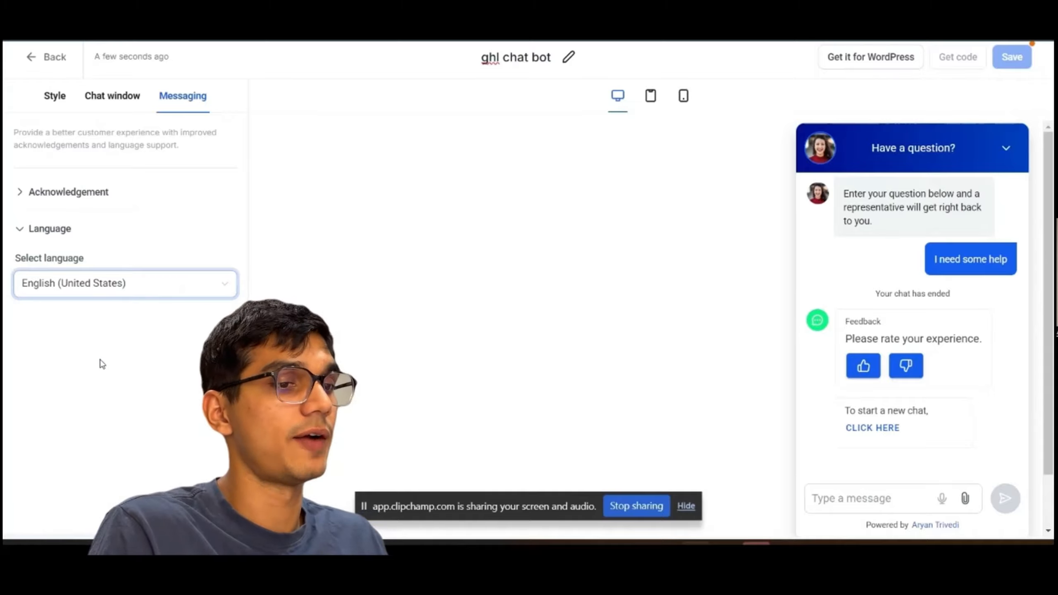
left_click(52, 229)
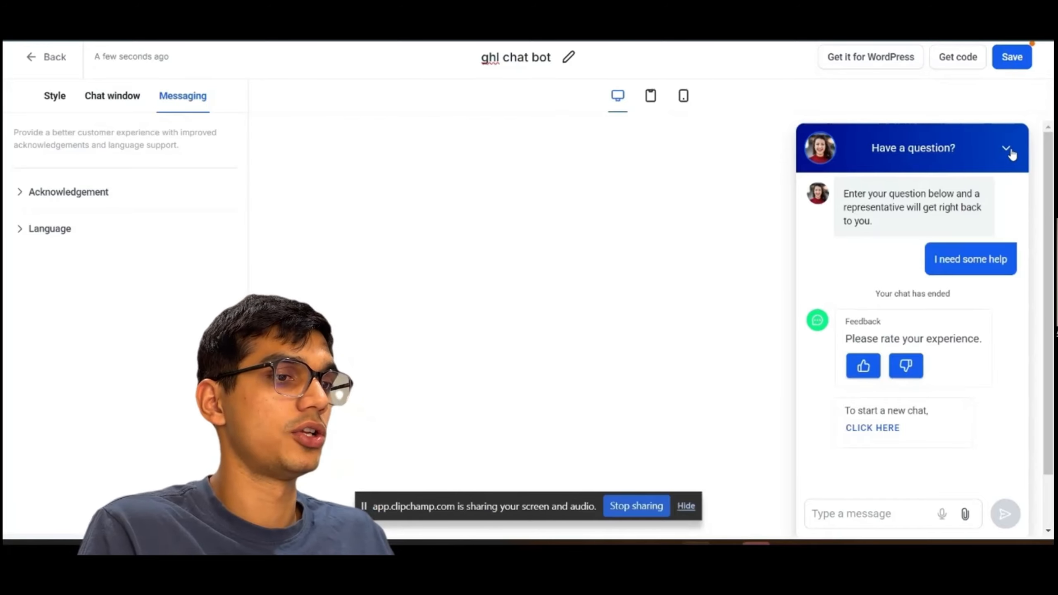
left_click(1016, 57)
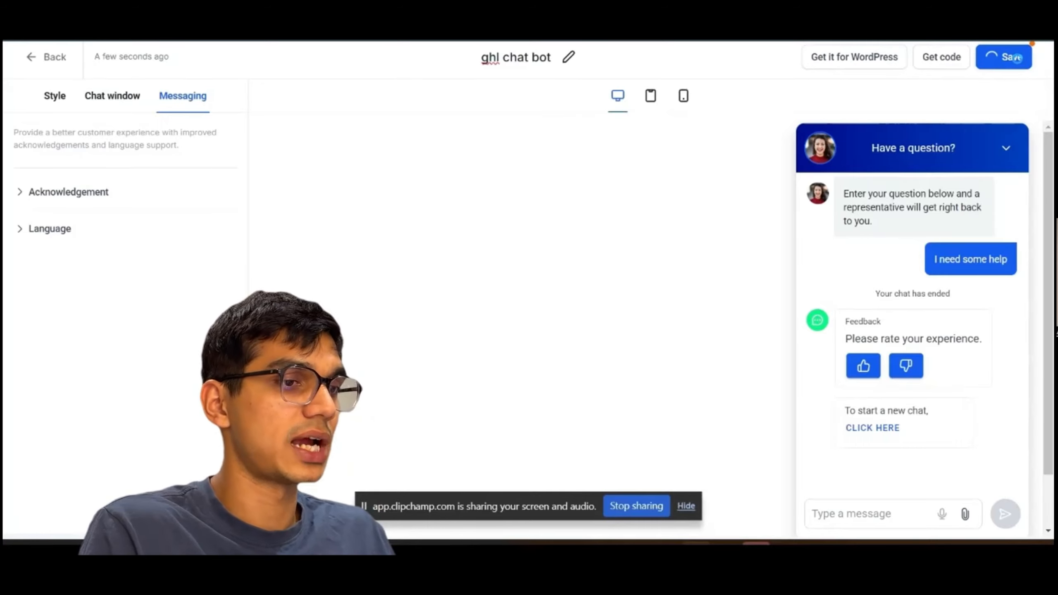